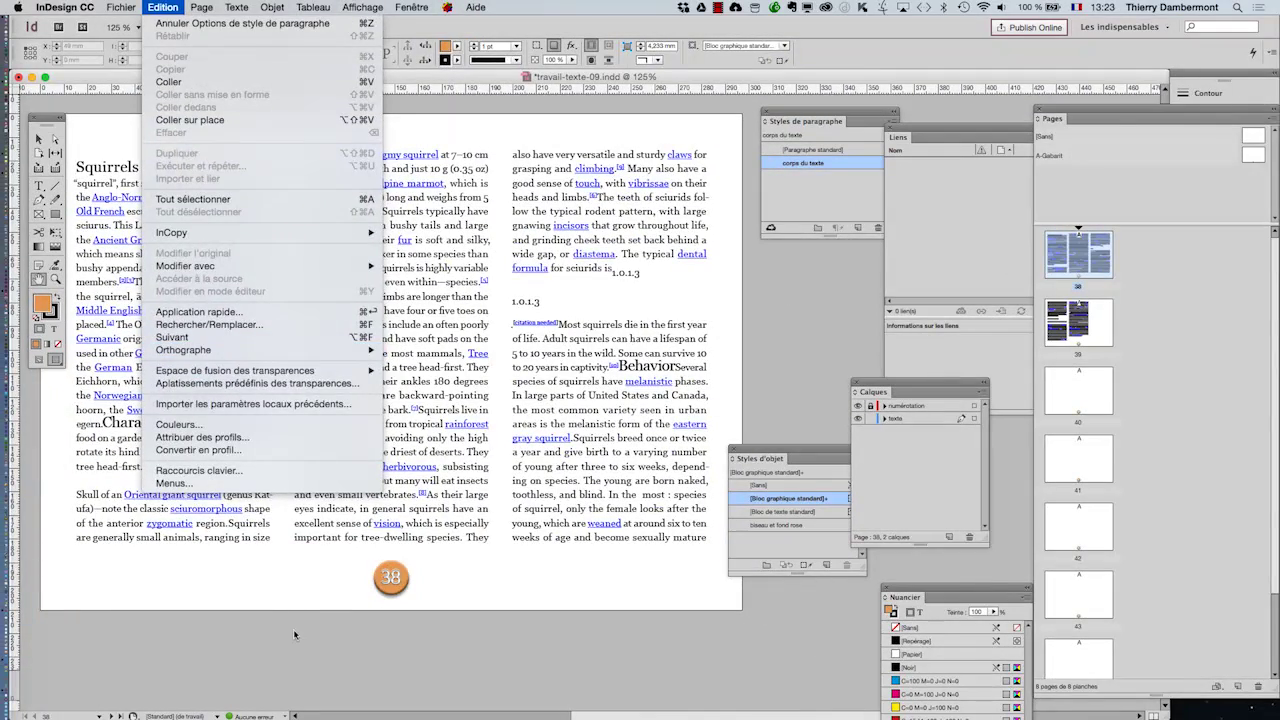
- Review the ProLexis plug-in's analysis commands, including French grammar and context analysis, and their scope options
{"action": "left_click", "coordinate": [295, 634]}
{"action": "left_click", "coordinate": [38, 280]}
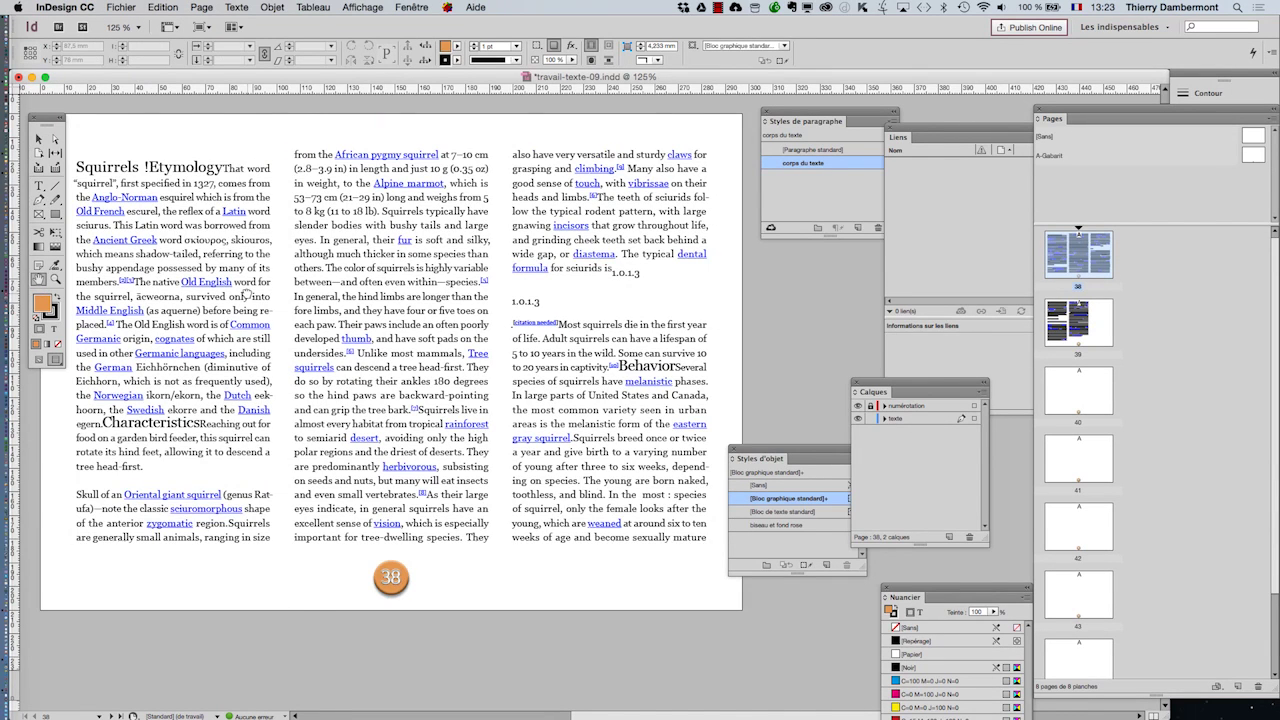
{"action": "left_click_drag", "start_coordinate": [247, 294], "coordinate": [271, 292]}
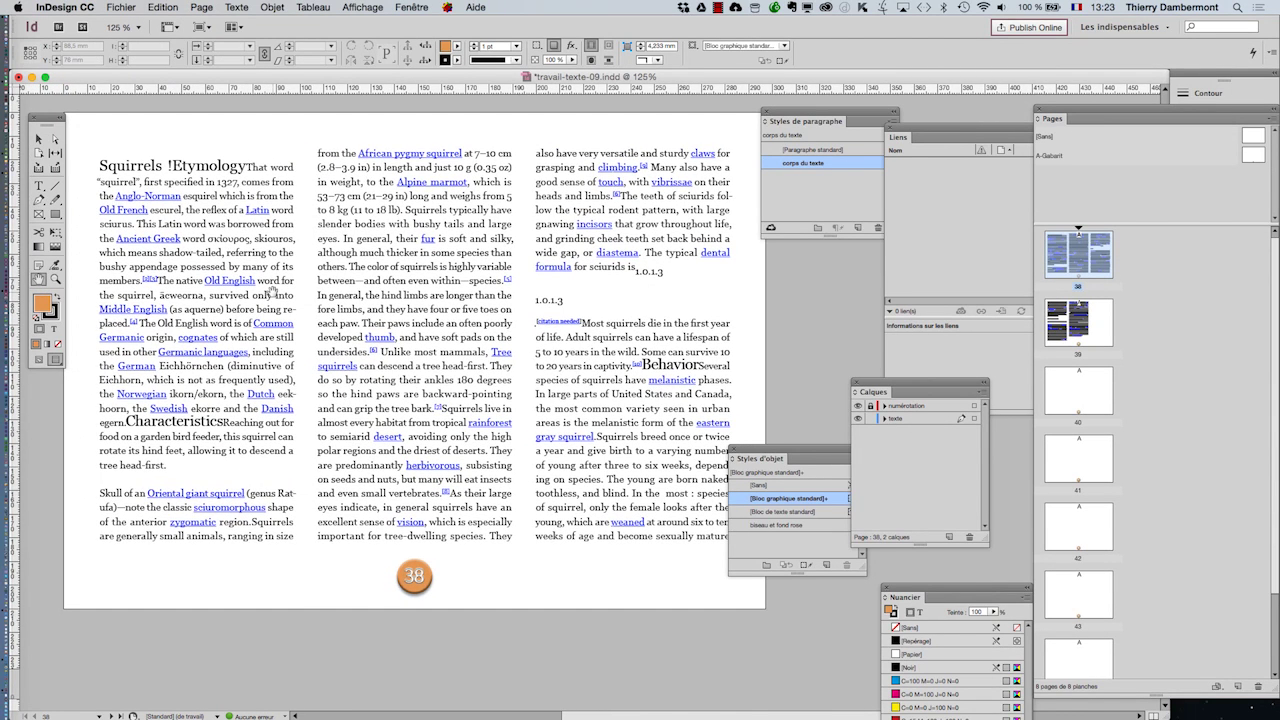
{"action": "left_click", "coordinate": [447, 8]}
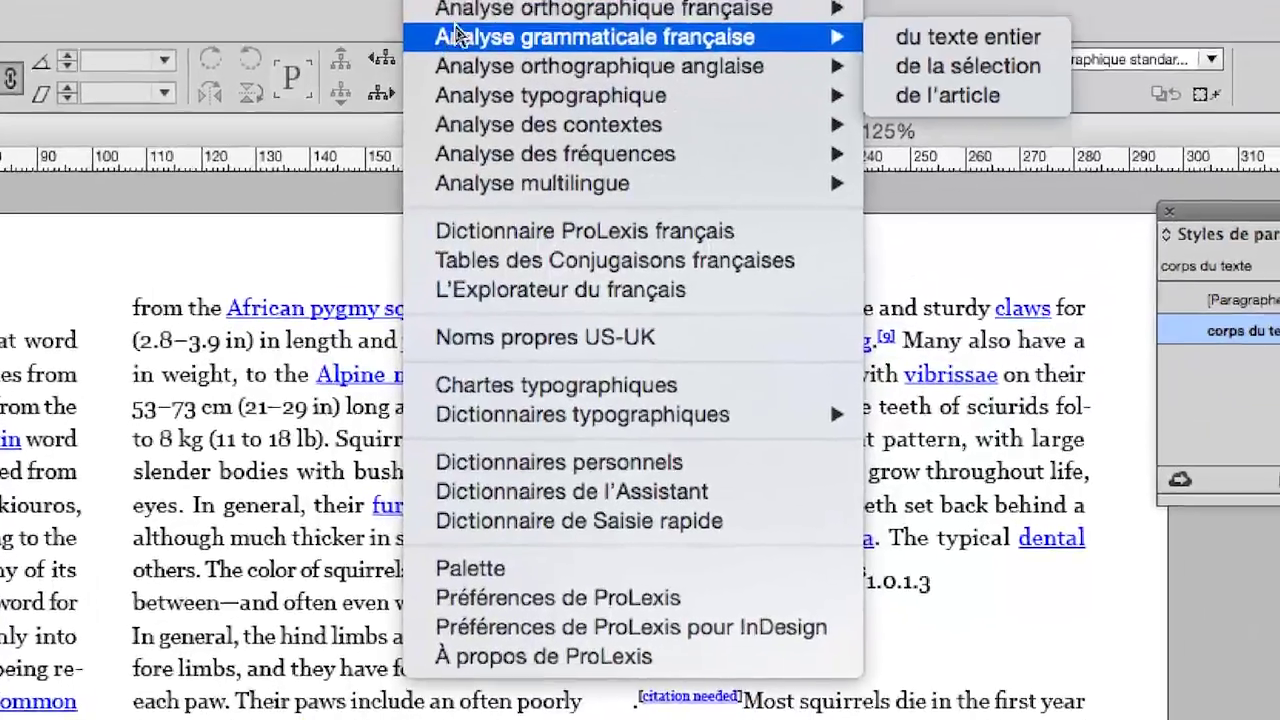
{"action": "mouse_move", "coordinate": [475, 48]}
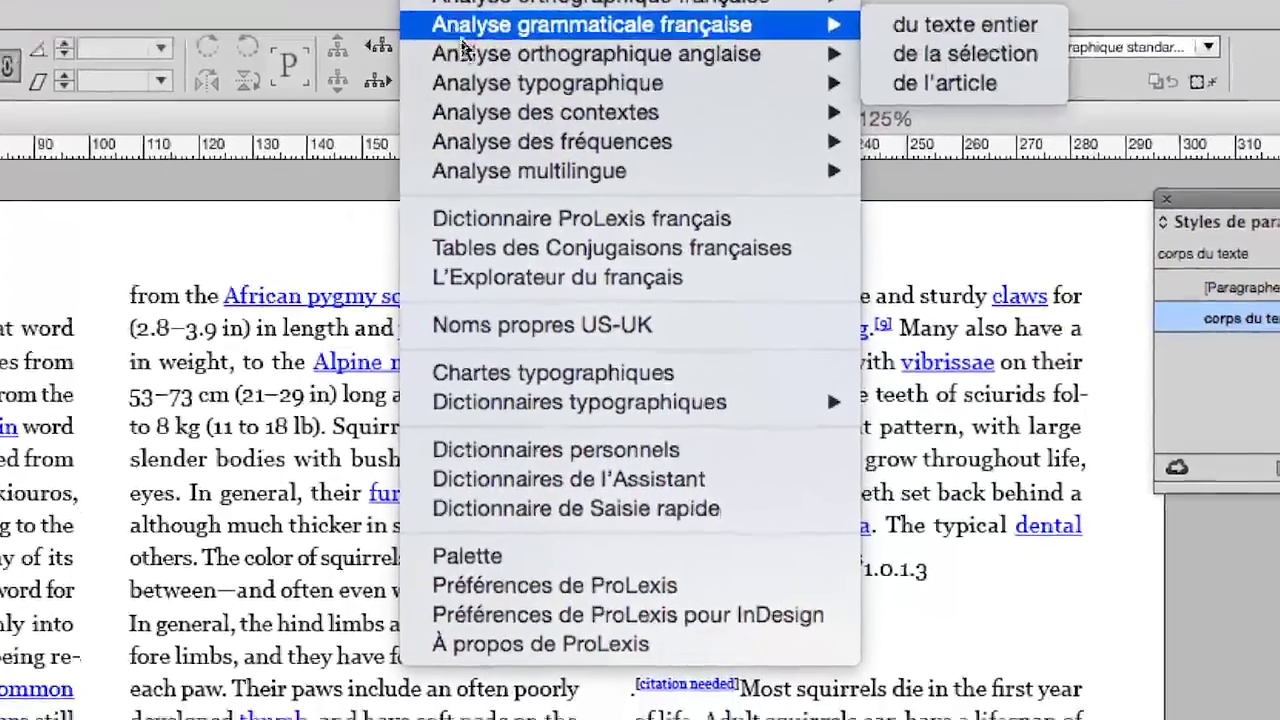
{"action": "mouse_move", "coordinate": [481, 104]}
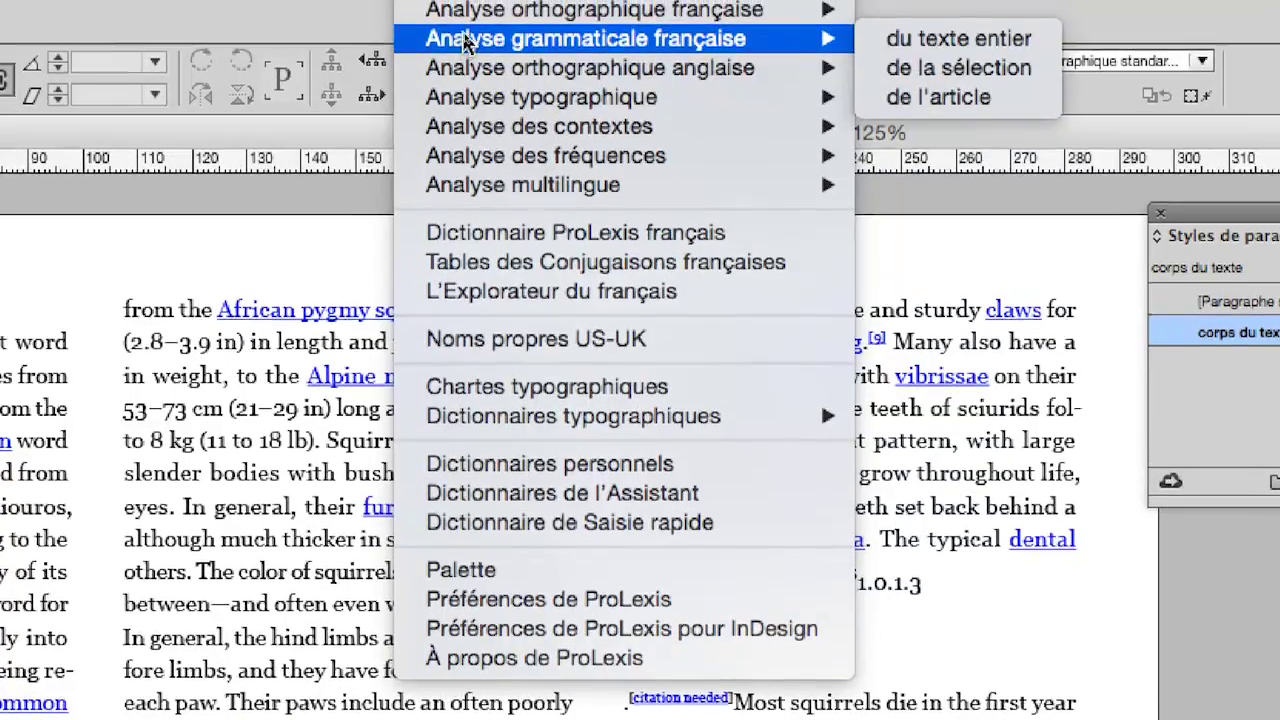
{"action": "mouse_move", "coordinate": [461, 8]}
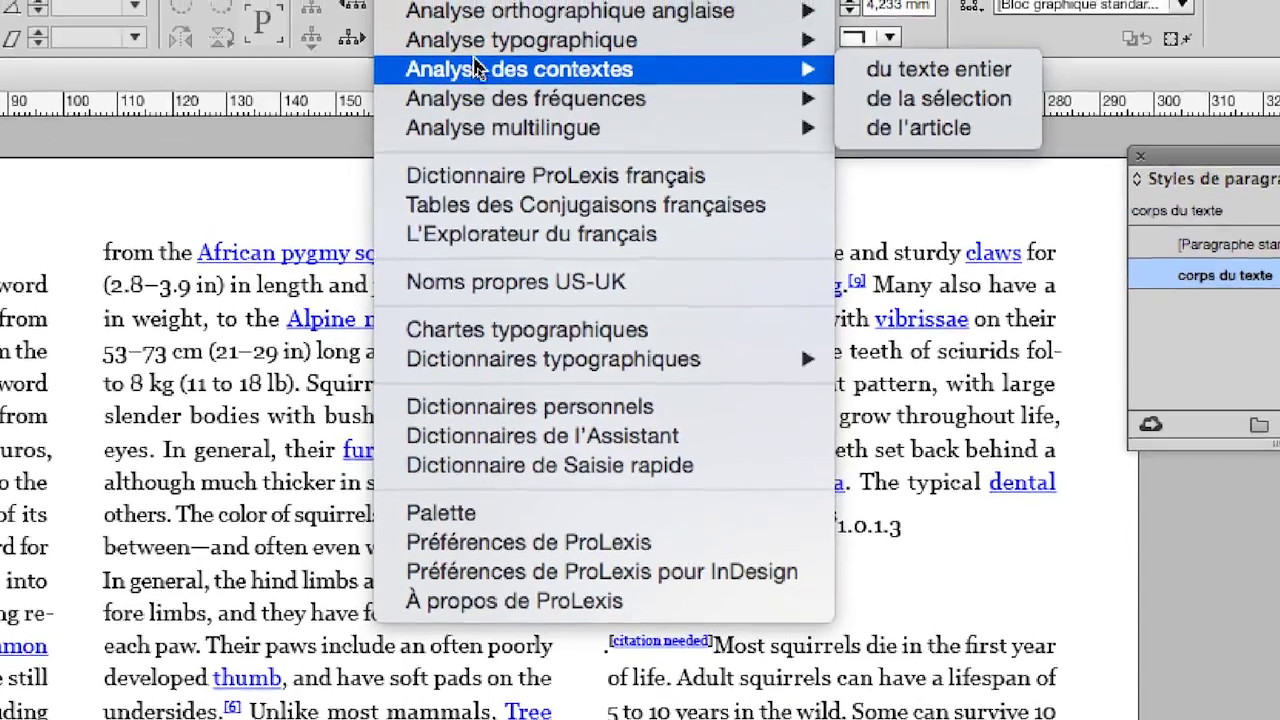
{"action": "mouse_move", "coordinate": [492, 114]}
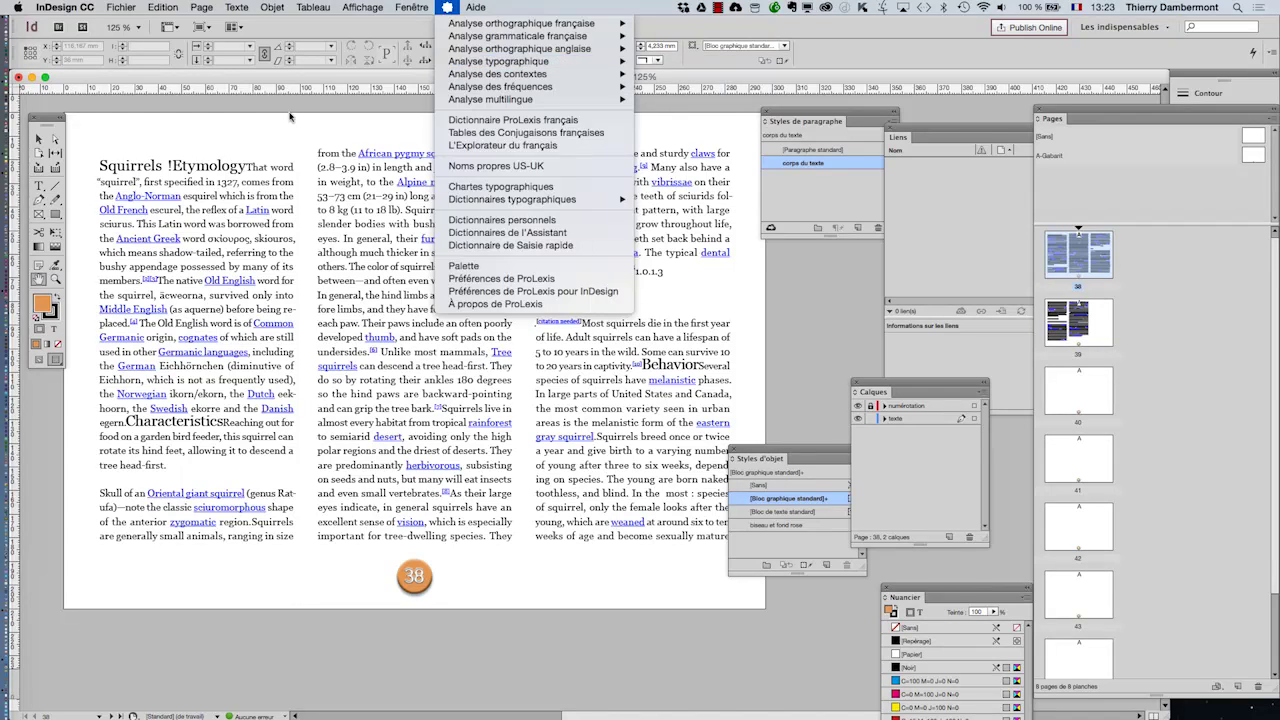
{"action": "left_click", "coordinate": [9, 165]}
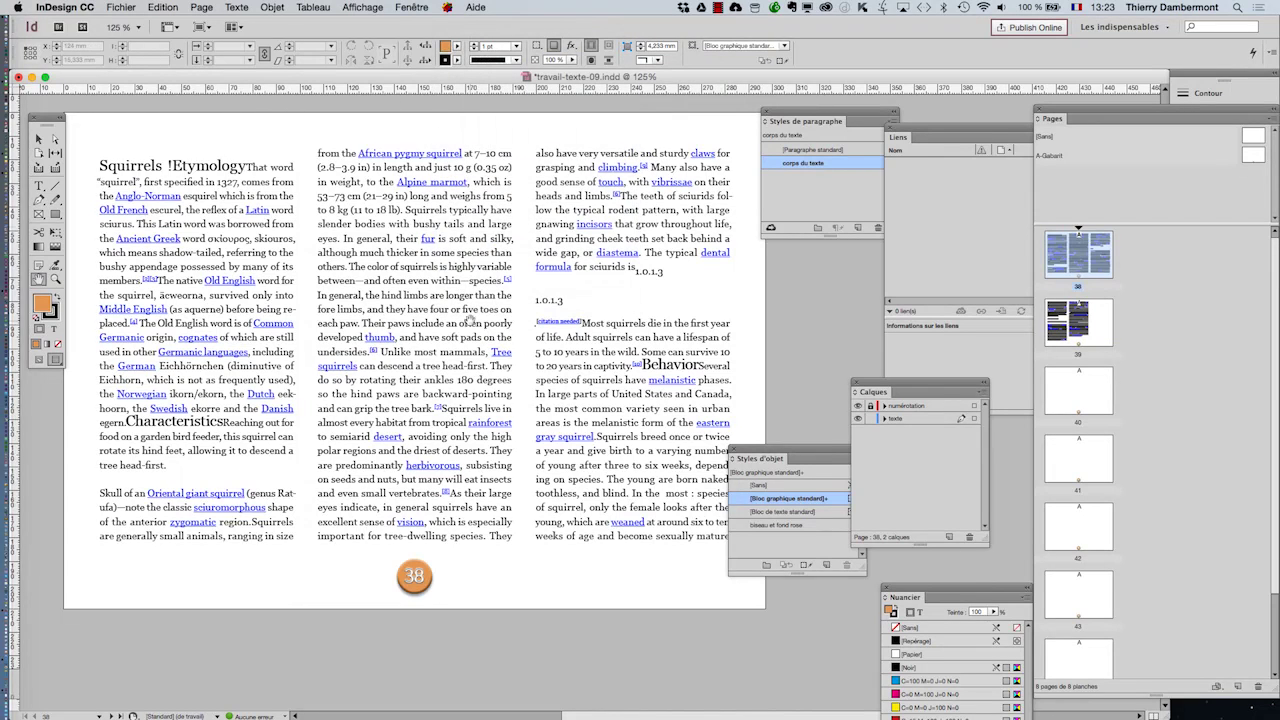
- Close the floating Styles d'objet and Styles de paragraphe panels to clear the workspace around page 38
{"action": "scroll", "coordinate": [478, 372], "scroll_direction": "up", "scroll_amount": 3}
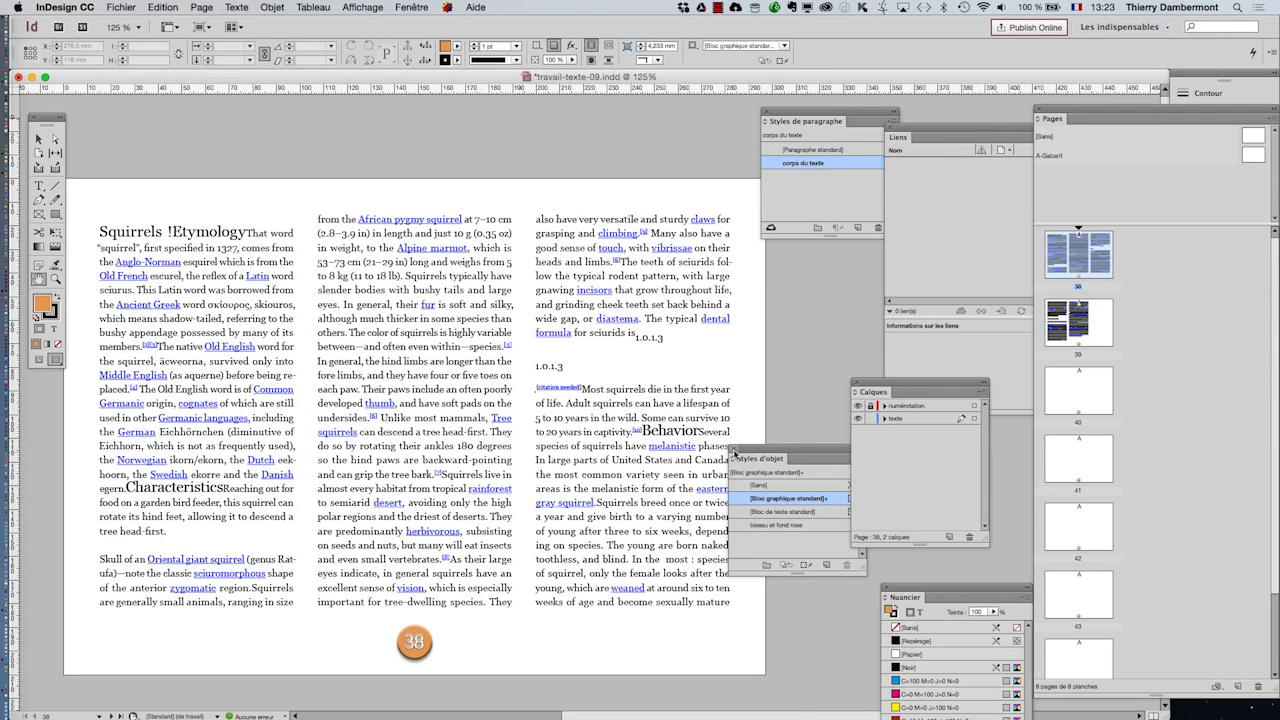
{"action": "left_click", "coordinate": [734, 452]}
{"action": "left_click", "coordinate": [766, 111]}
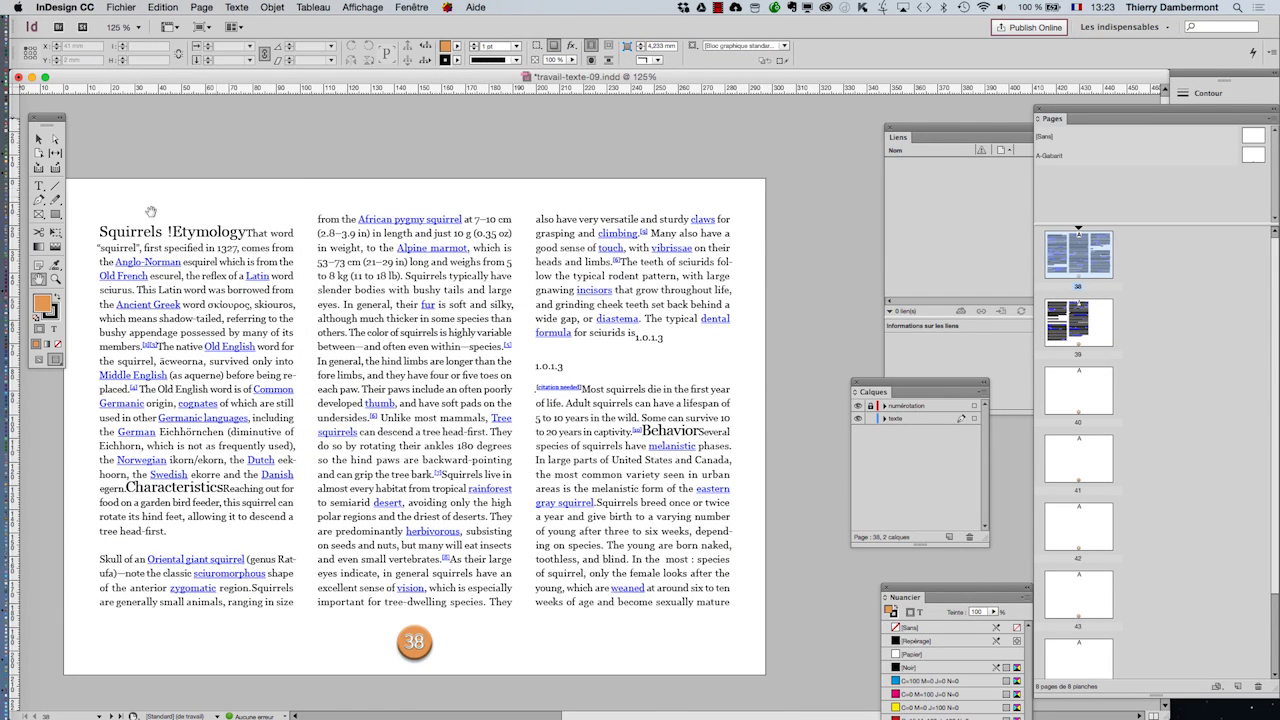
{"action": "left_click_drag", "start_coordinate": [305, 353], "coordinate": [356, 288]}
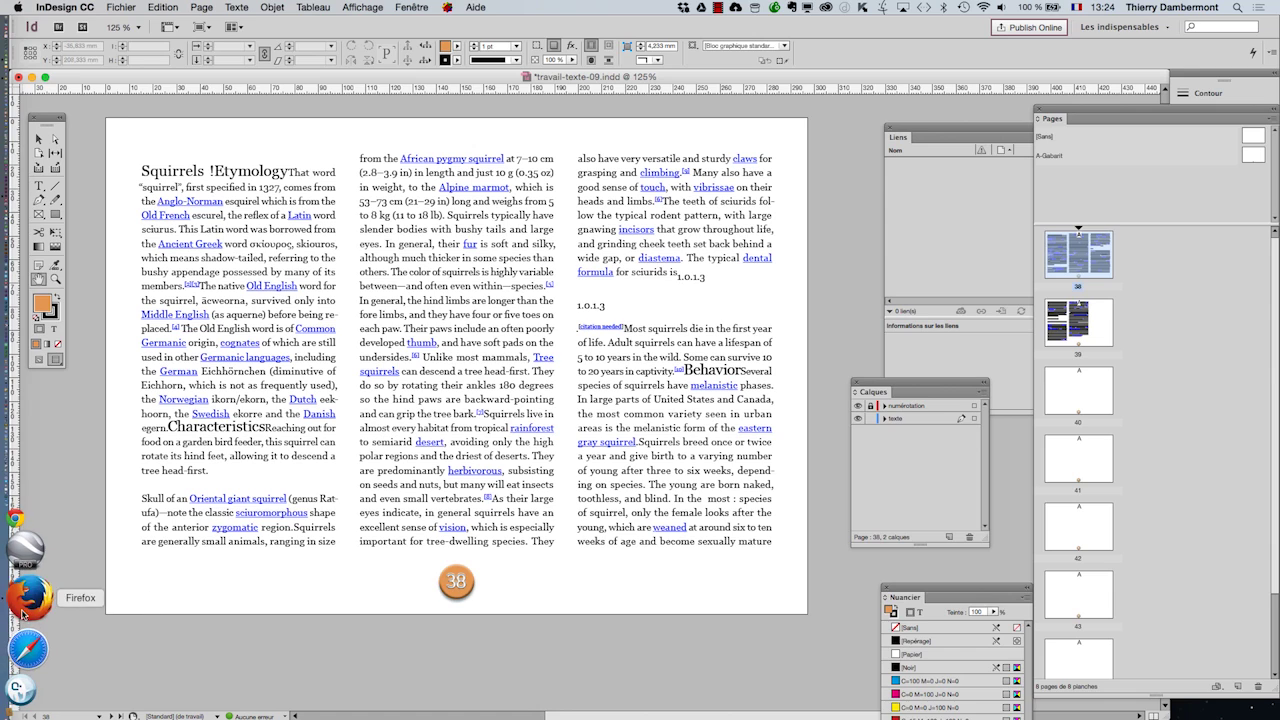
{"action": "left_click", "coordinate": [28, 604]}
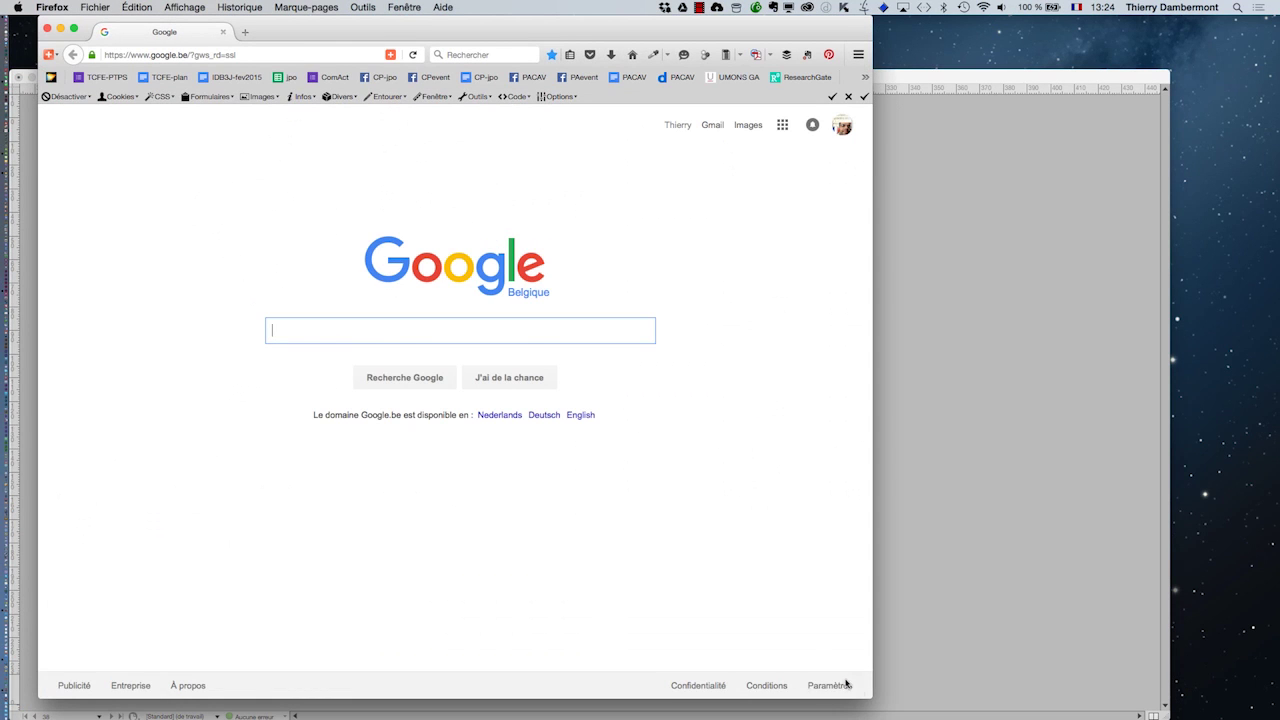
{"action": "left_click_drag", "start_coordinate": [873, 697], "coordinate": [1217, 697]}
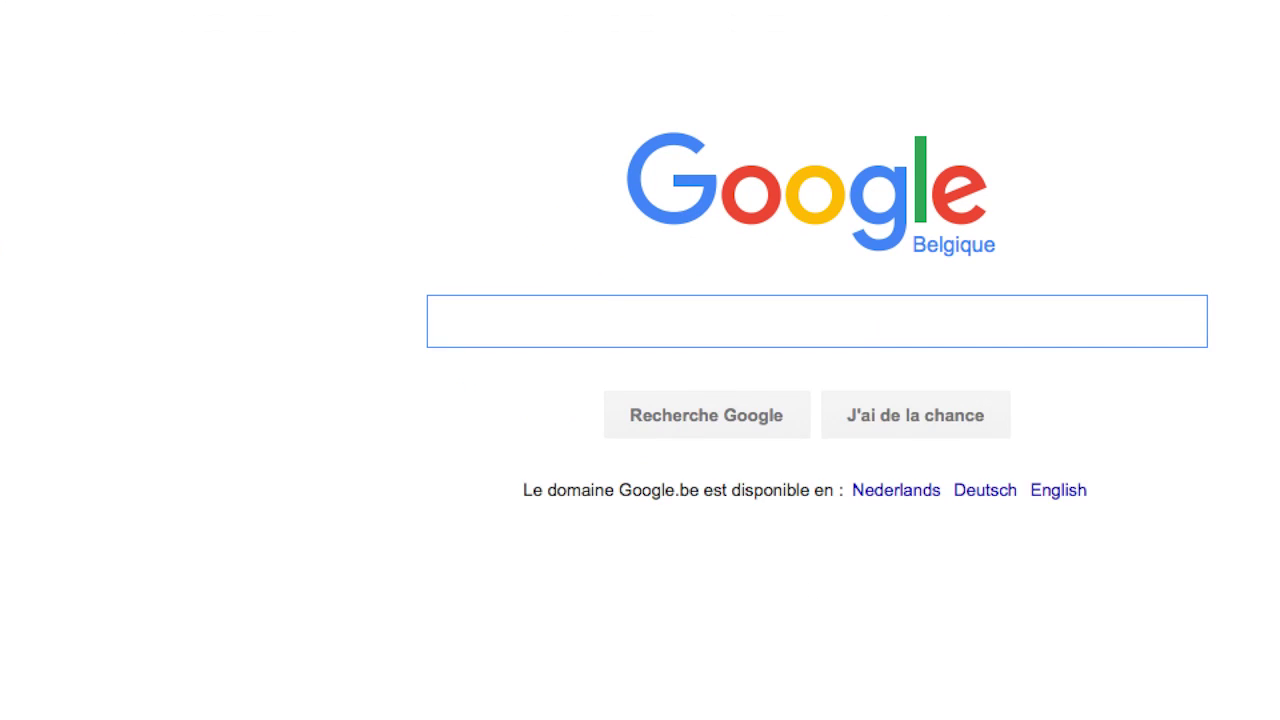
{"action": "type", "text": "antido"}
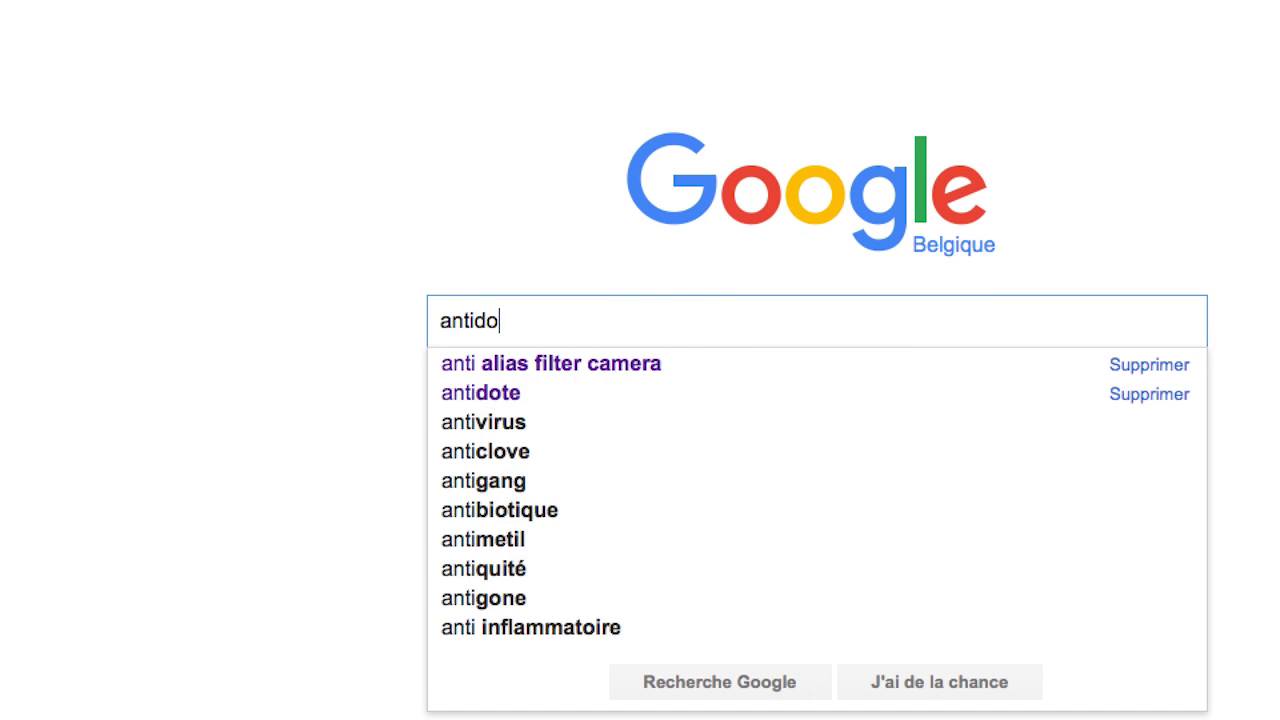
{"action": "type", "text": "te"}
{"action": "key", "text": "Return"}
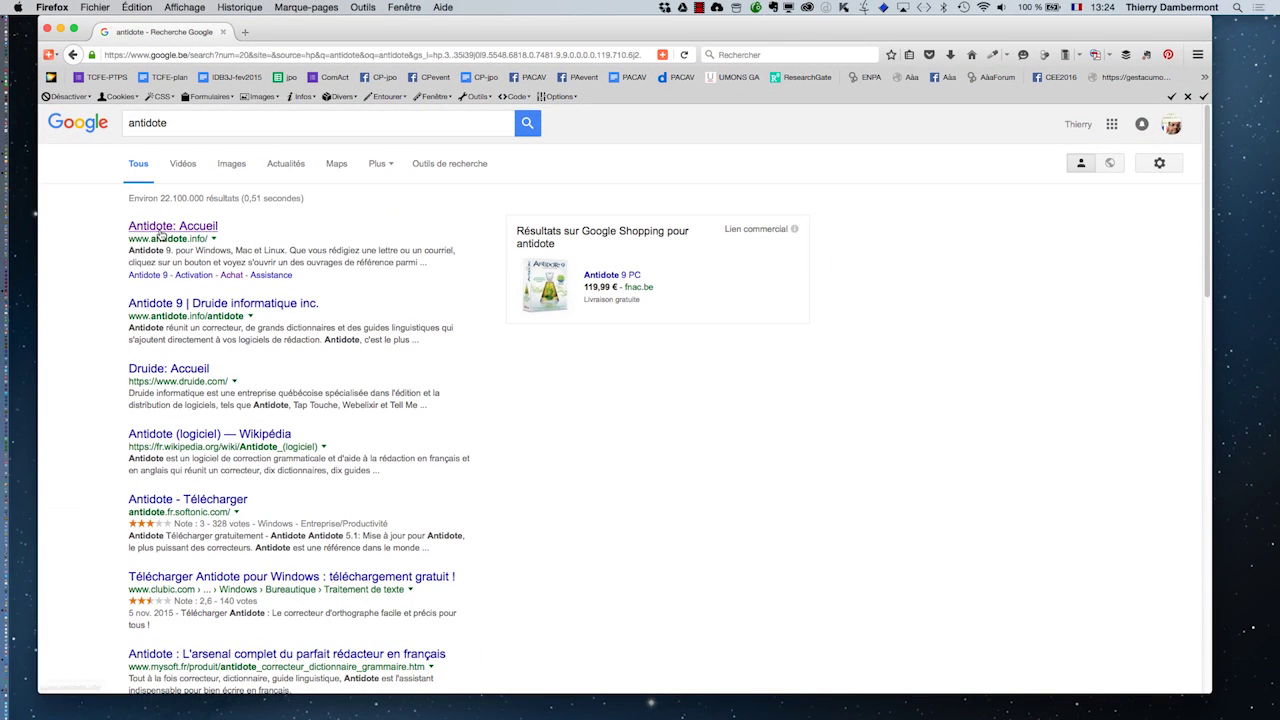
{"action": "left_click", "coordinate": [160, 230]}
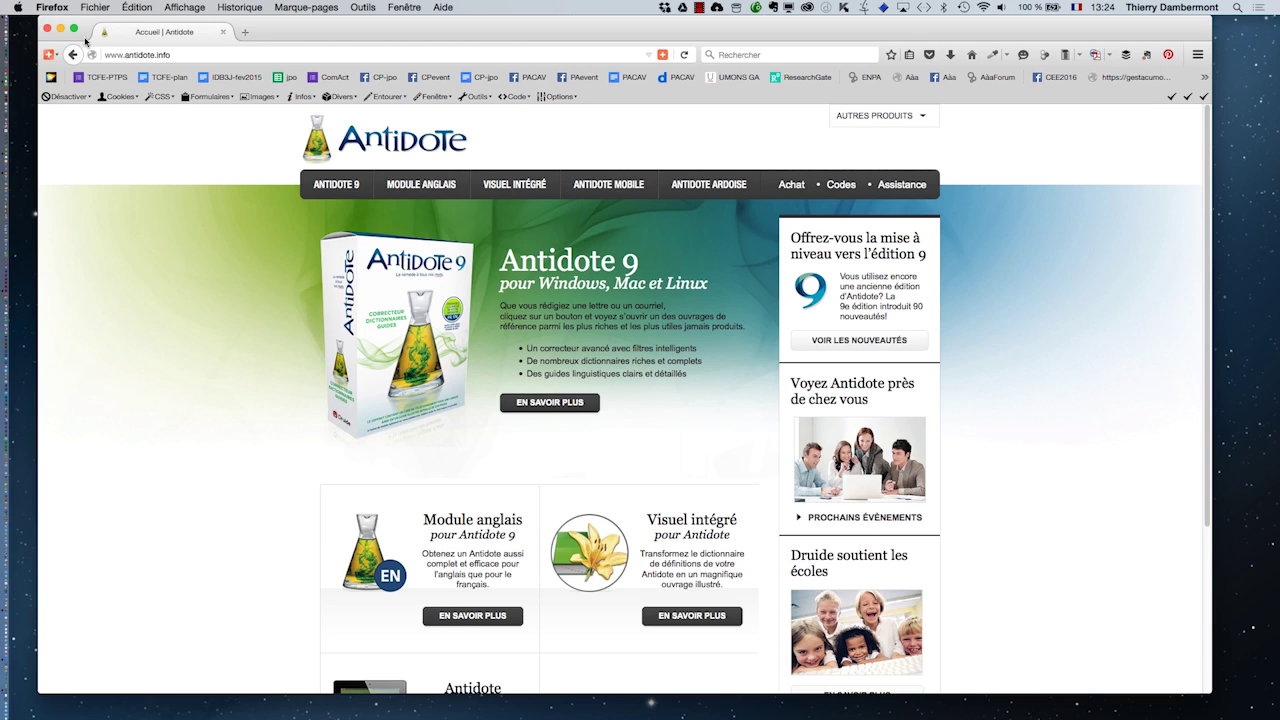
{"action": "left_click", "coordinate": [47, 29]}
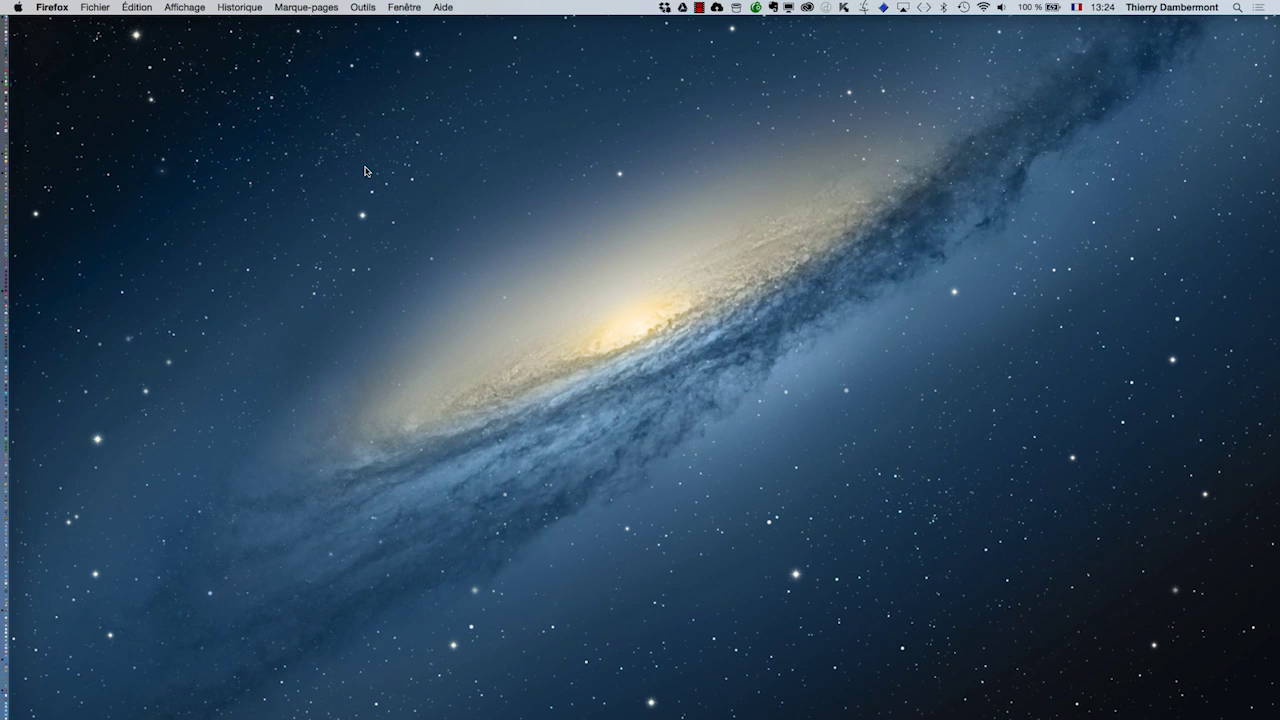
{"action": "key", "text": "super+Tab"}
{"action": "key", "text": "super+Tab"}
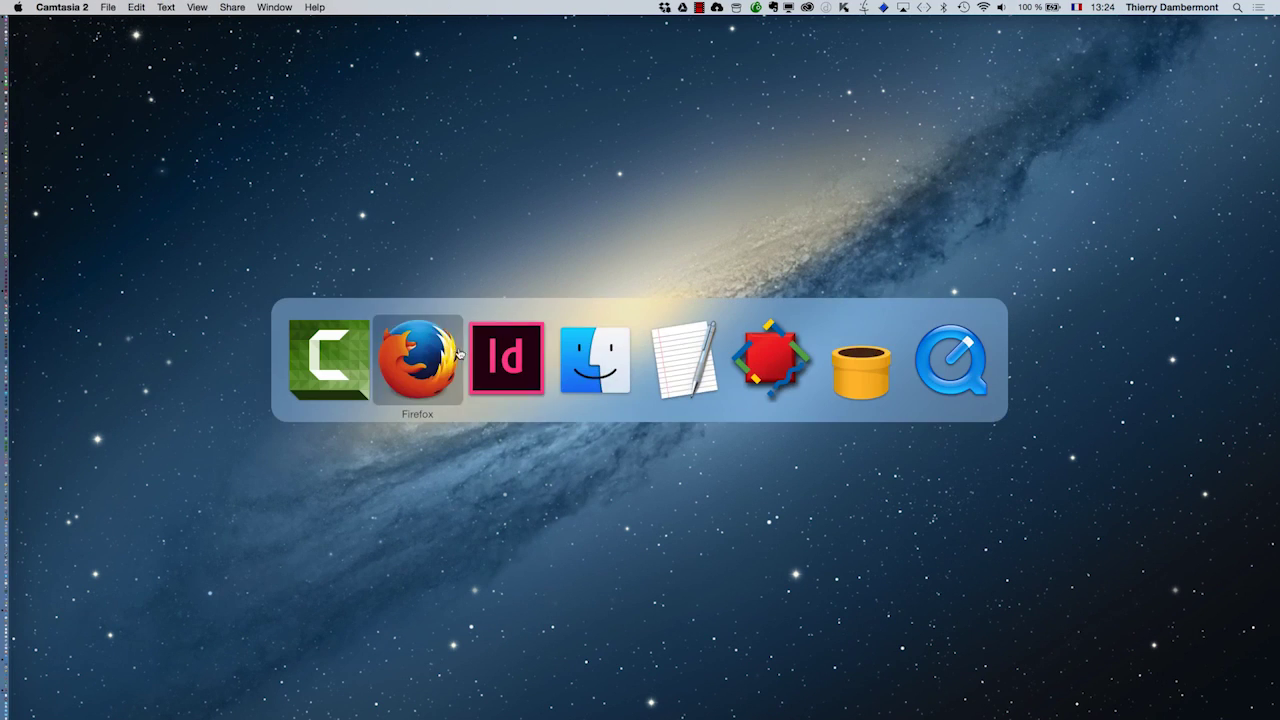
{"action": "left_click", "coordinate": [435, 370]}
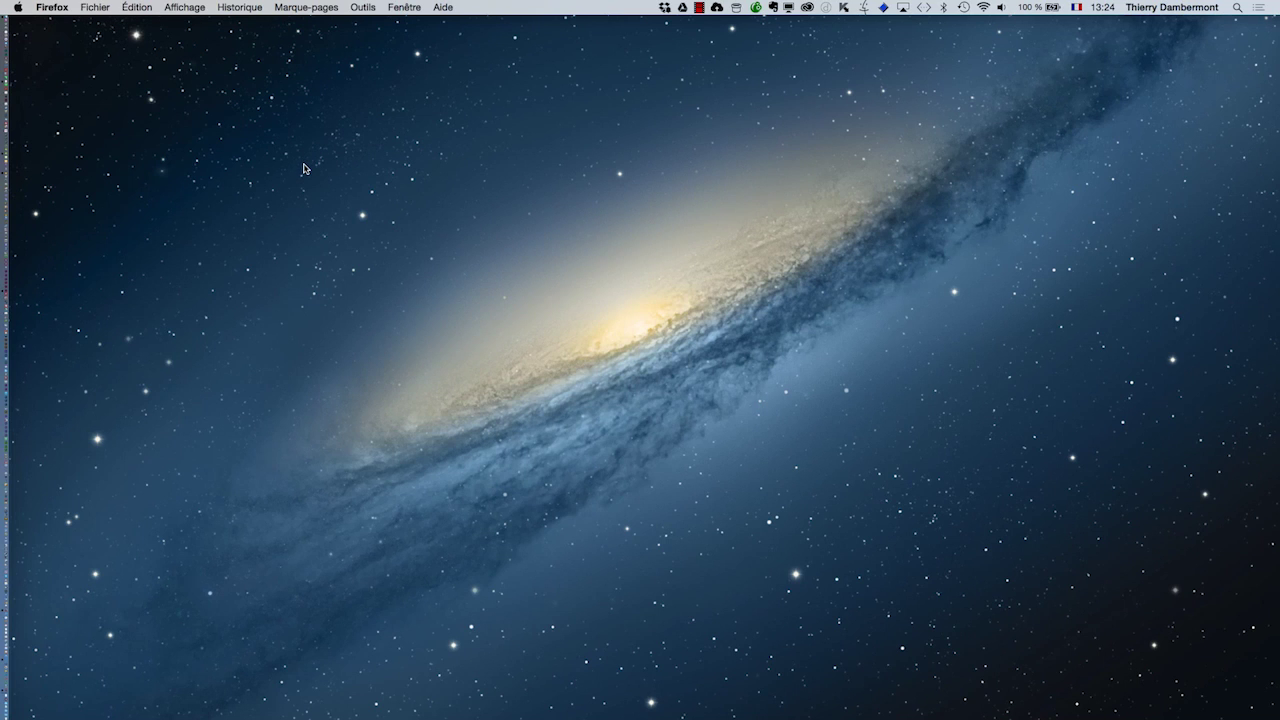
{"action": "key", "text": "super+Tab"}
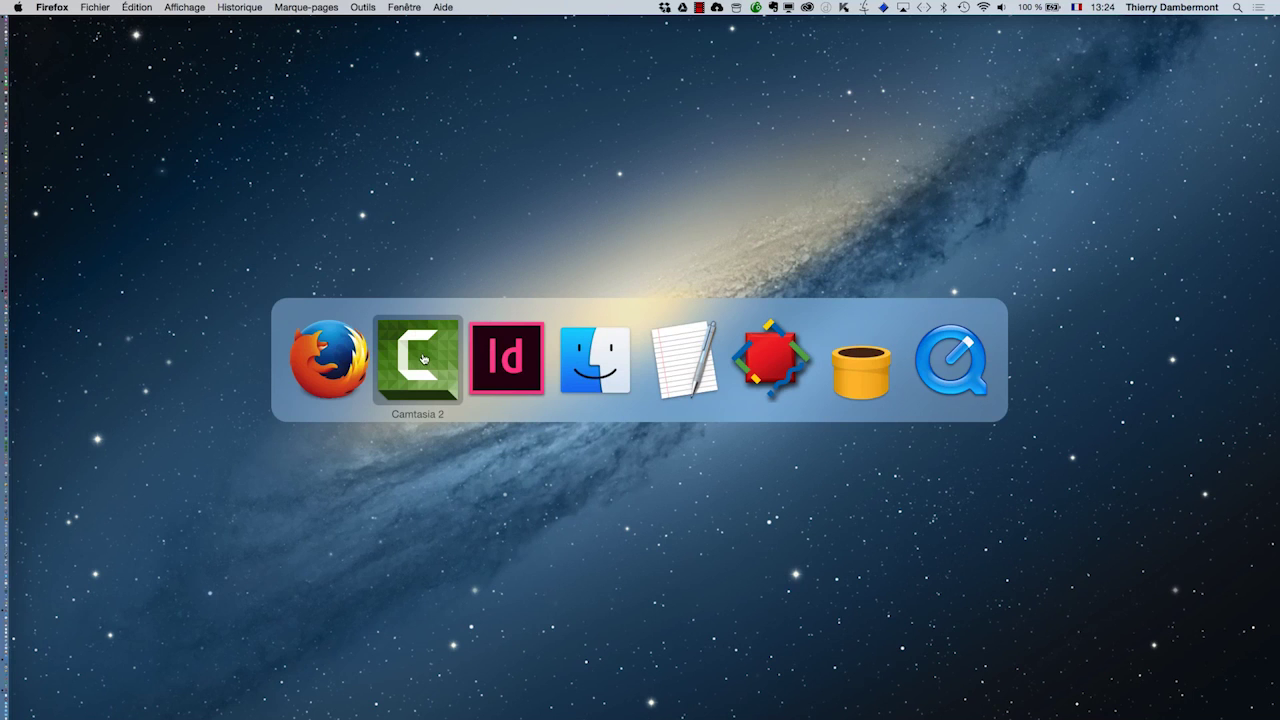
{"action": "left_click", "coordinate": [361, 374]}
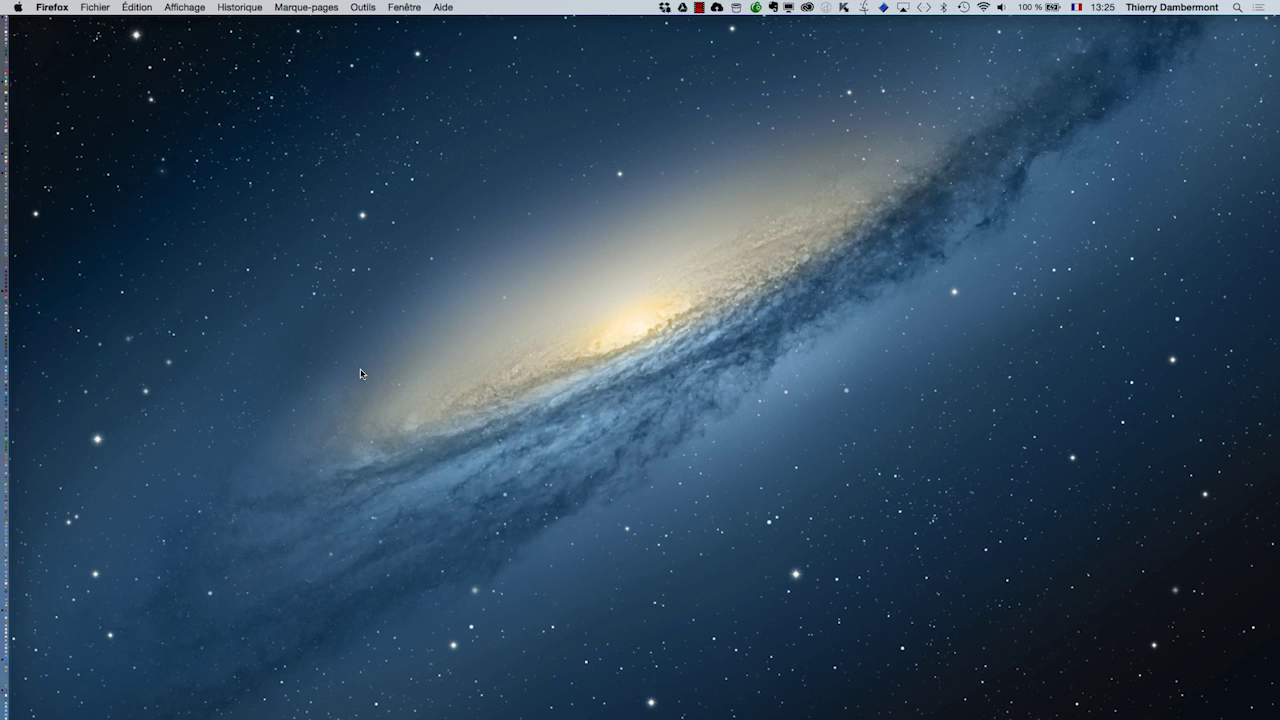
- Open a new Firefox window and find the Antidote home page again through a Google search for "antidote"
{"action": "mouse_move", "coordinate": [25, 540]}
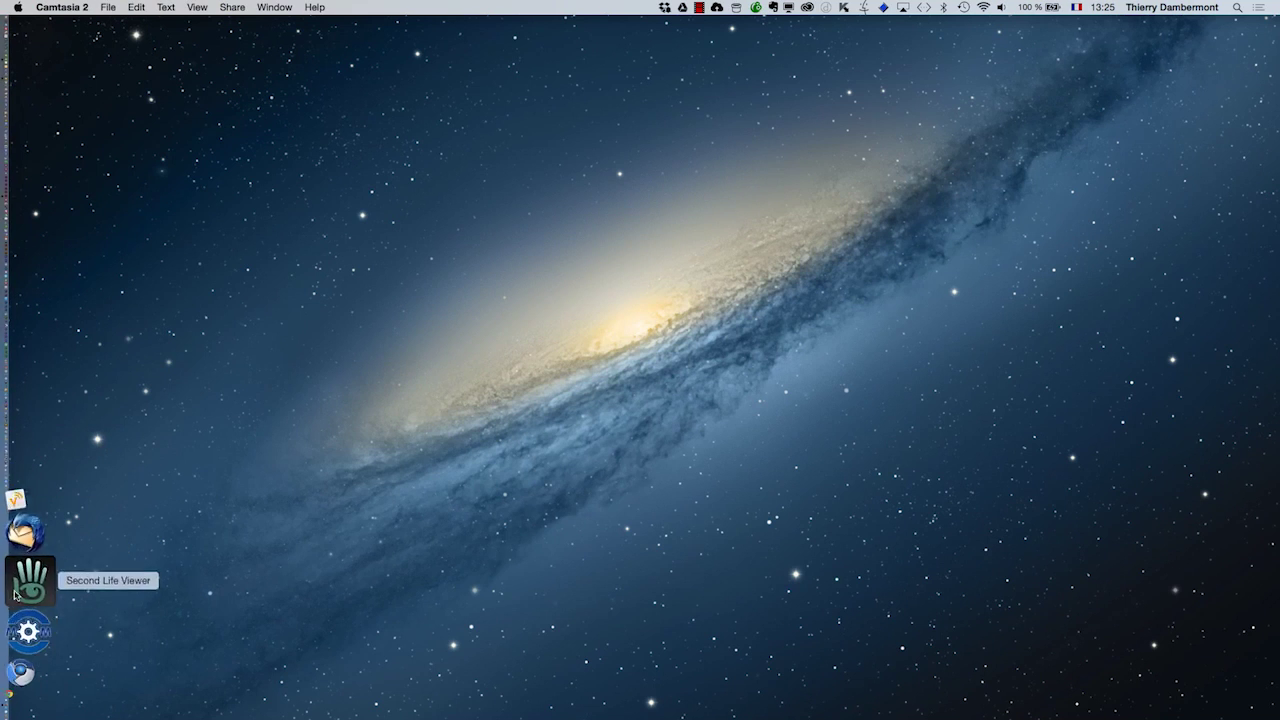
{"action": "left_click", "coordinate": [27, 617]}
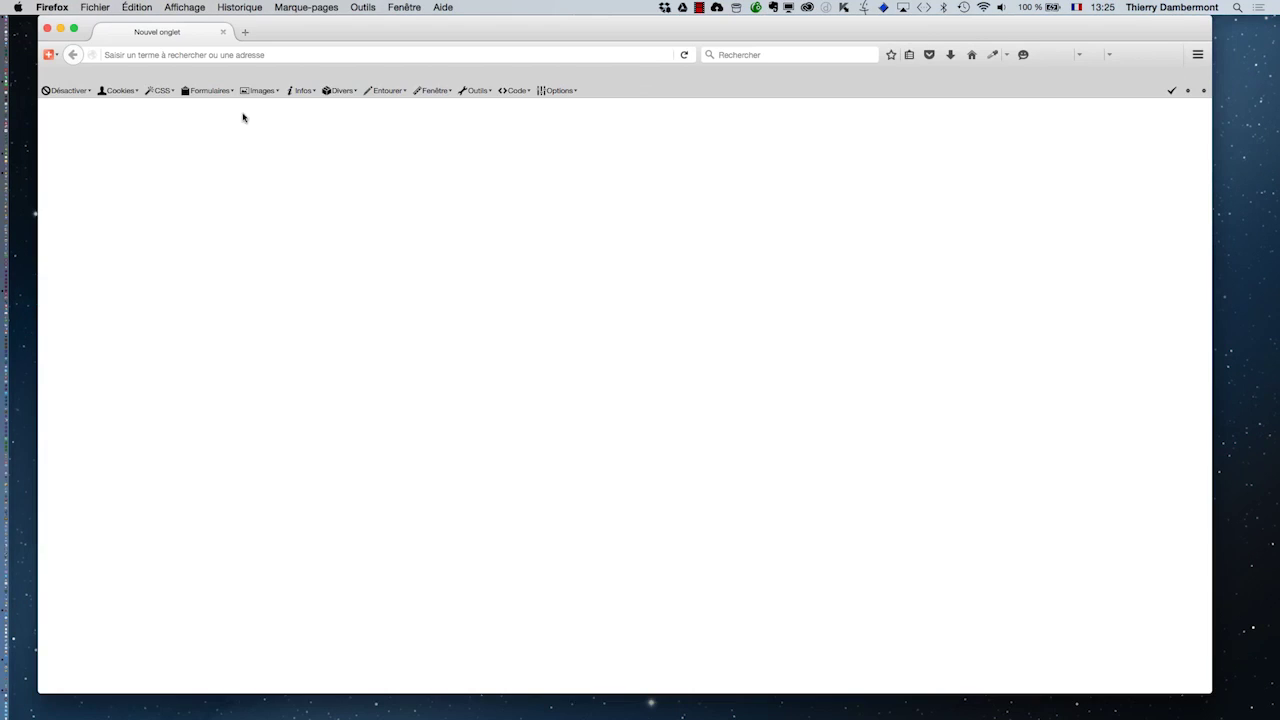
{"action": "type", "text": "antidote"}
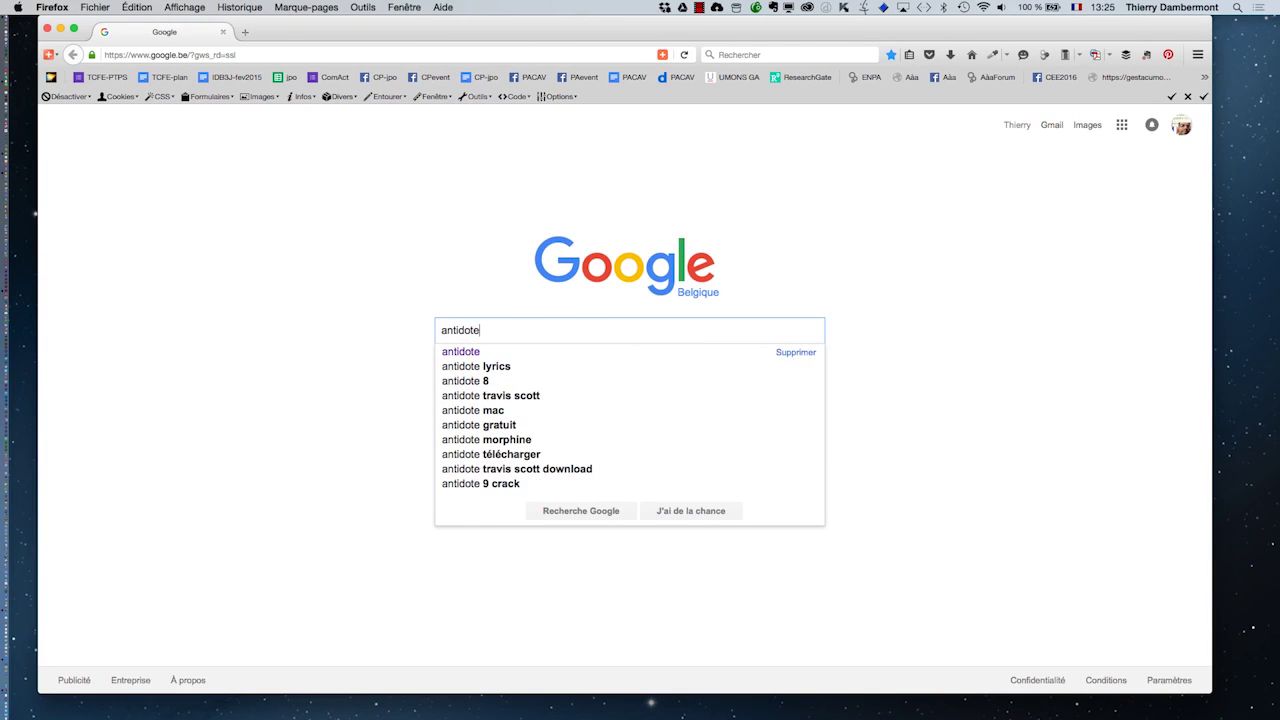
{"action": "key", "text": "Return"}
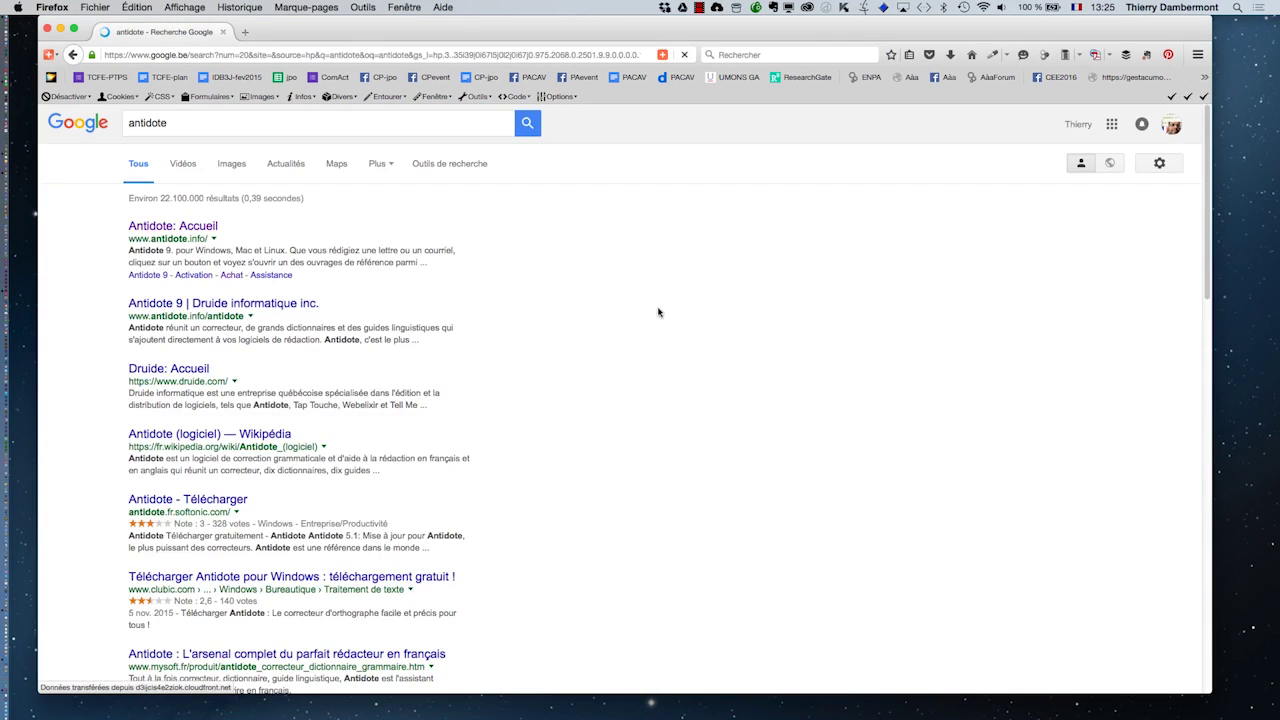
{"action": "left_click", "coordinate": [192, 234]}
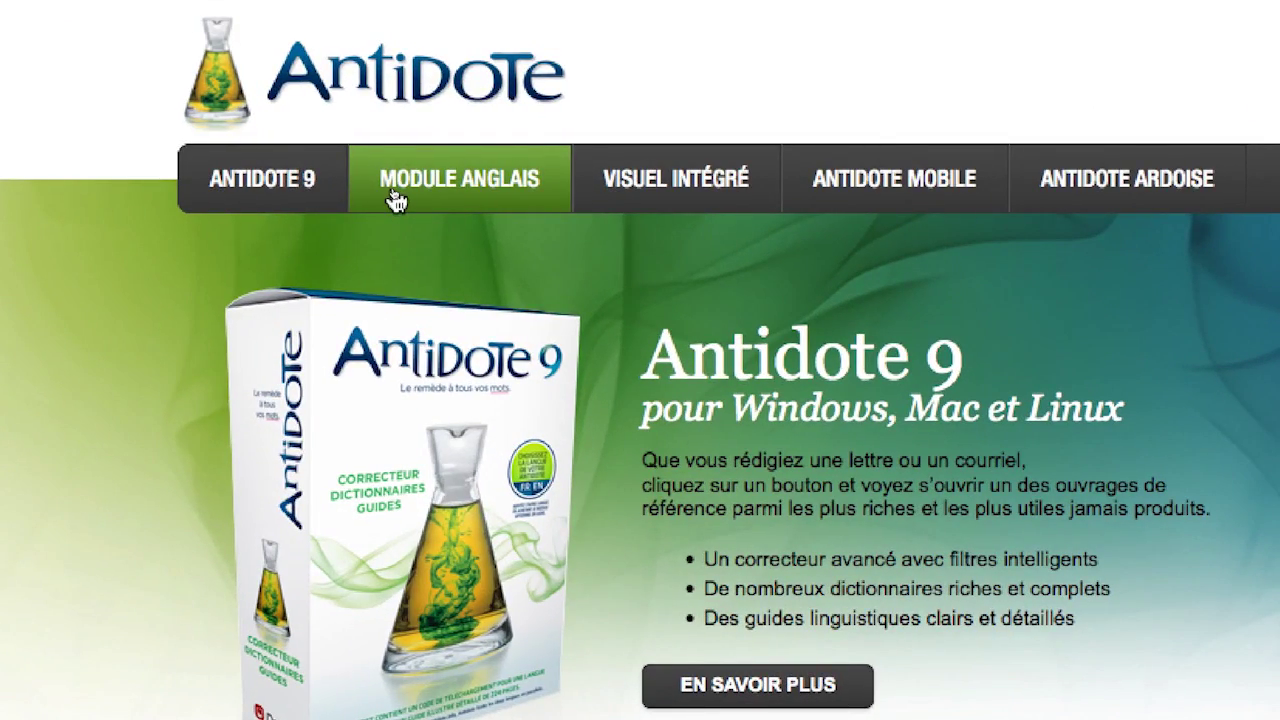
- Examine Antidote's Module anglais page, highlight the module's price in euros, and close the browser window
{"action": "left_click", "coordinate": [396, 200]}
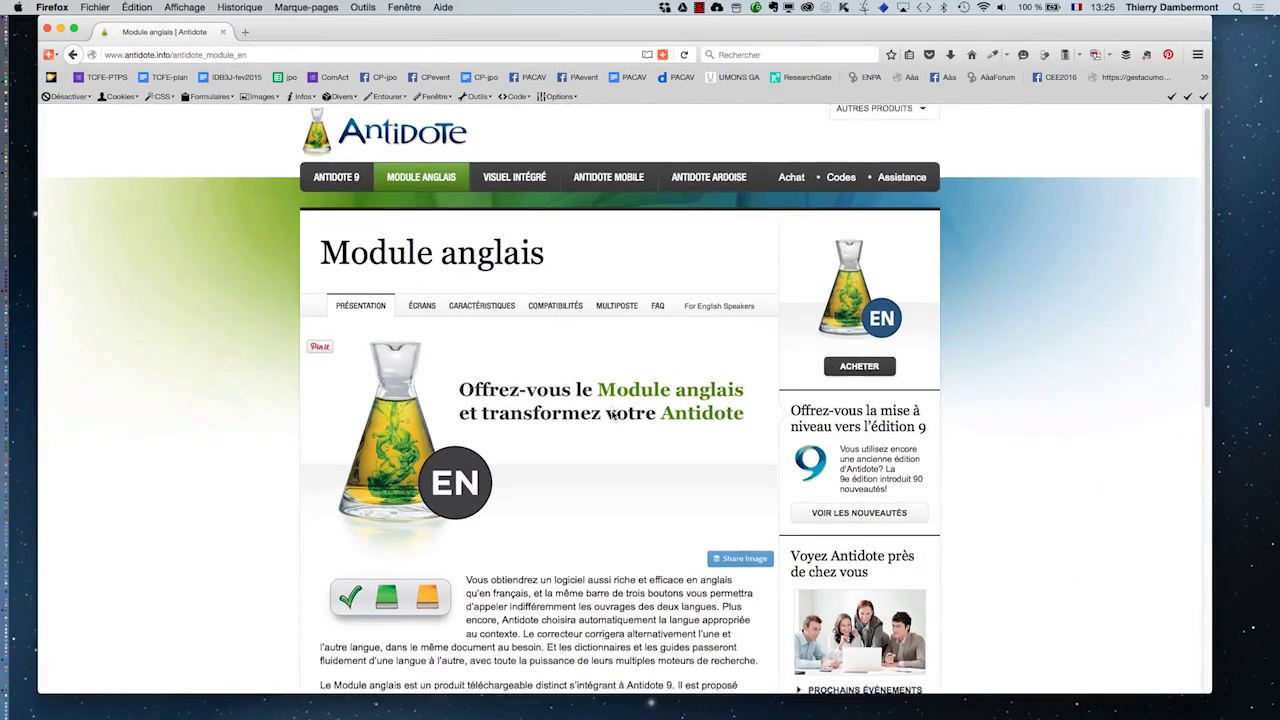
{"action": "scroll", "coordinate": [613, 418], "scroll_direction": "down", "scroll_amount": 7}
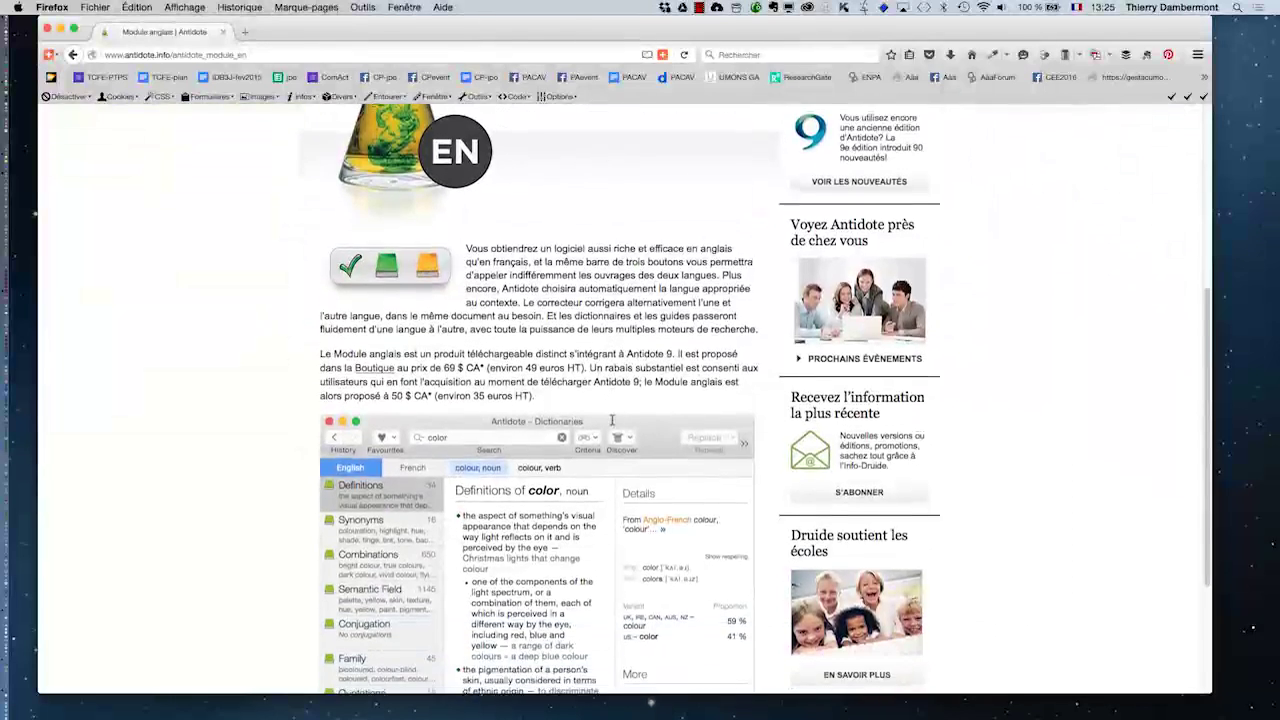
{"action": "scroll", "coordinate": [613, 420], "scroll_direction": "down", "scroll_amount": 2}
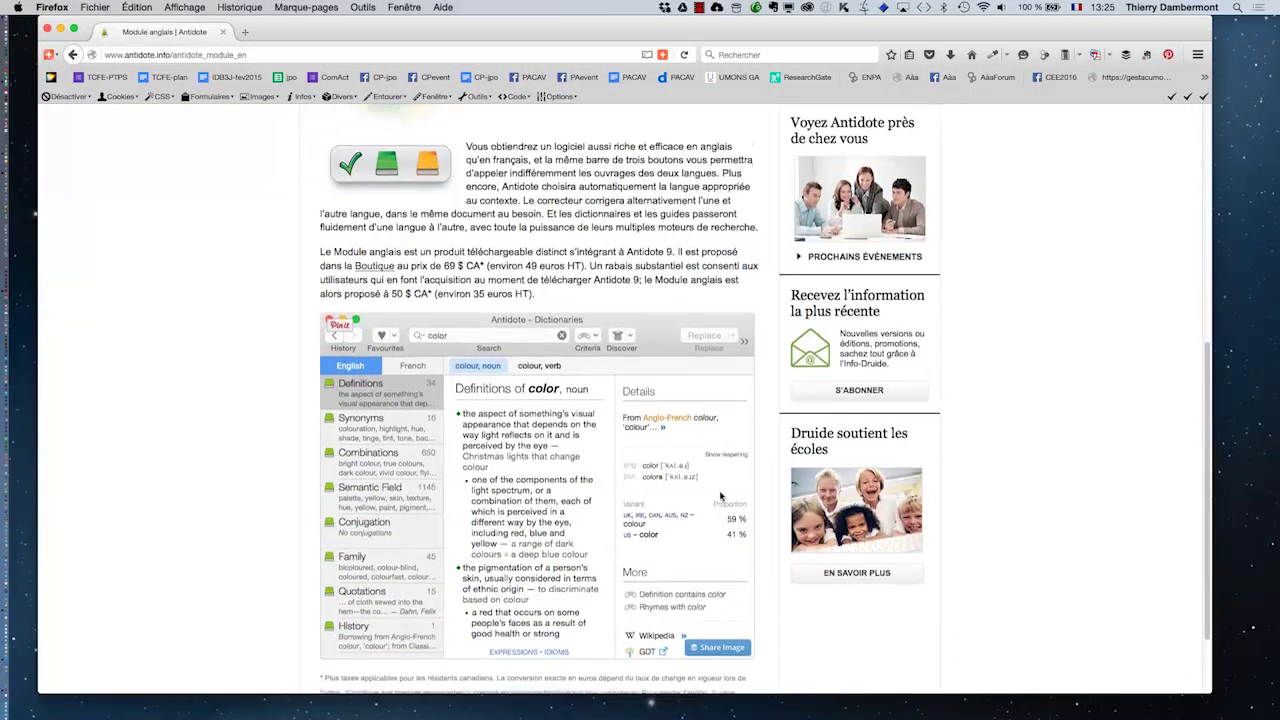
{"action": "scroll", "coordinate": [720, 495], "scroll_direction": "down", "scroll_amount": 2}
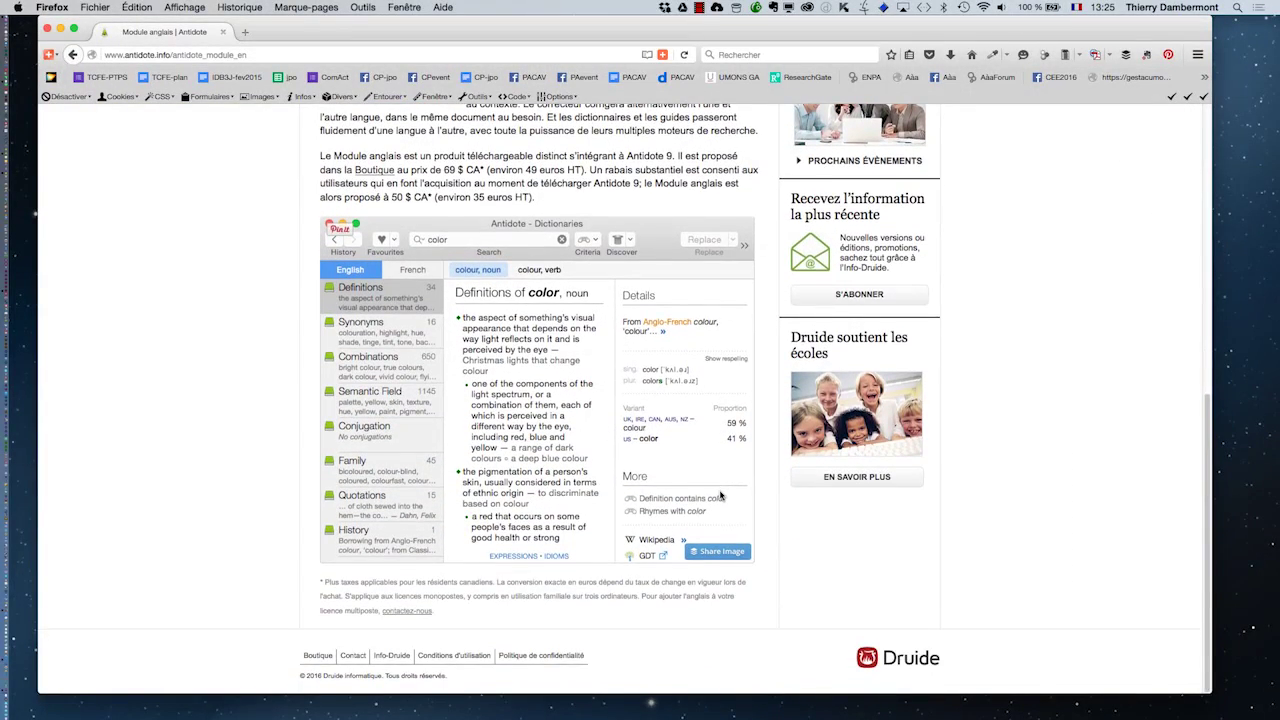
{"action": "scroll", "coordinate": [720, 495], "scroll_direction": "up", "scroll_amount": 9}
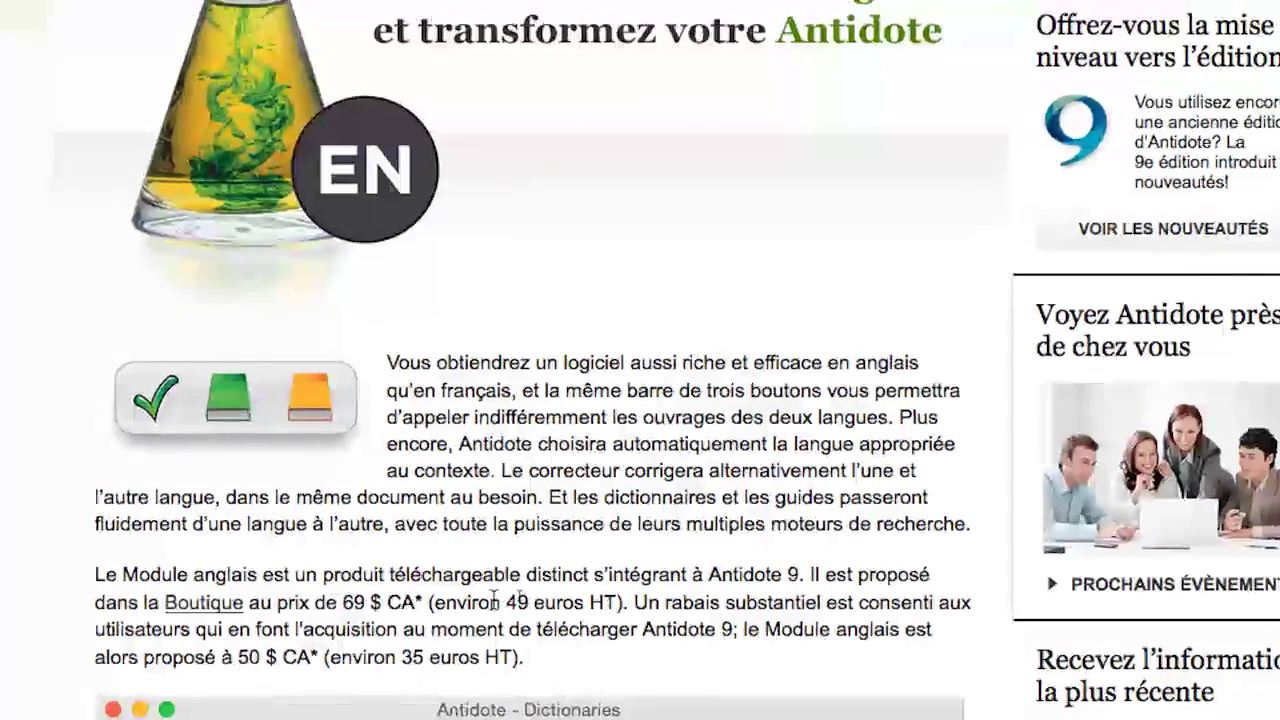
{"action": "left_click_drag", "start_coordinate": [600, 582], "coordinate": [739, 582]}
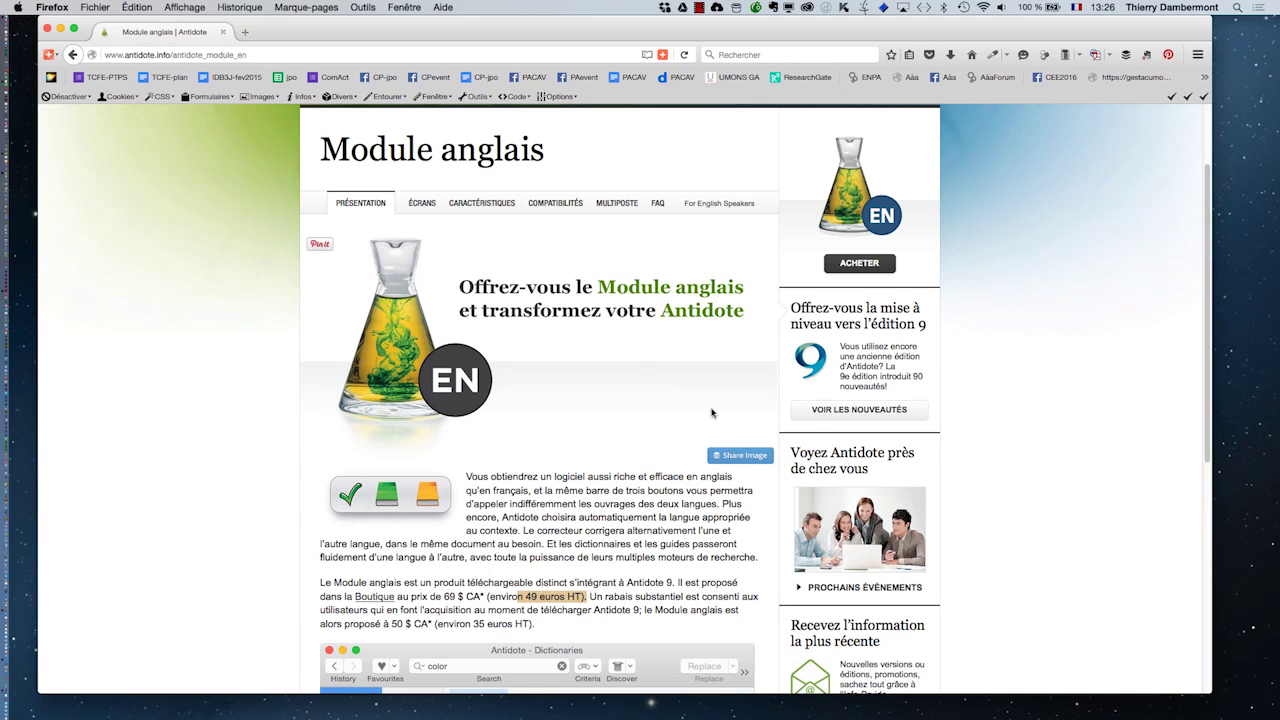
{"action": "left_click", "coordinate": [46, 29]}
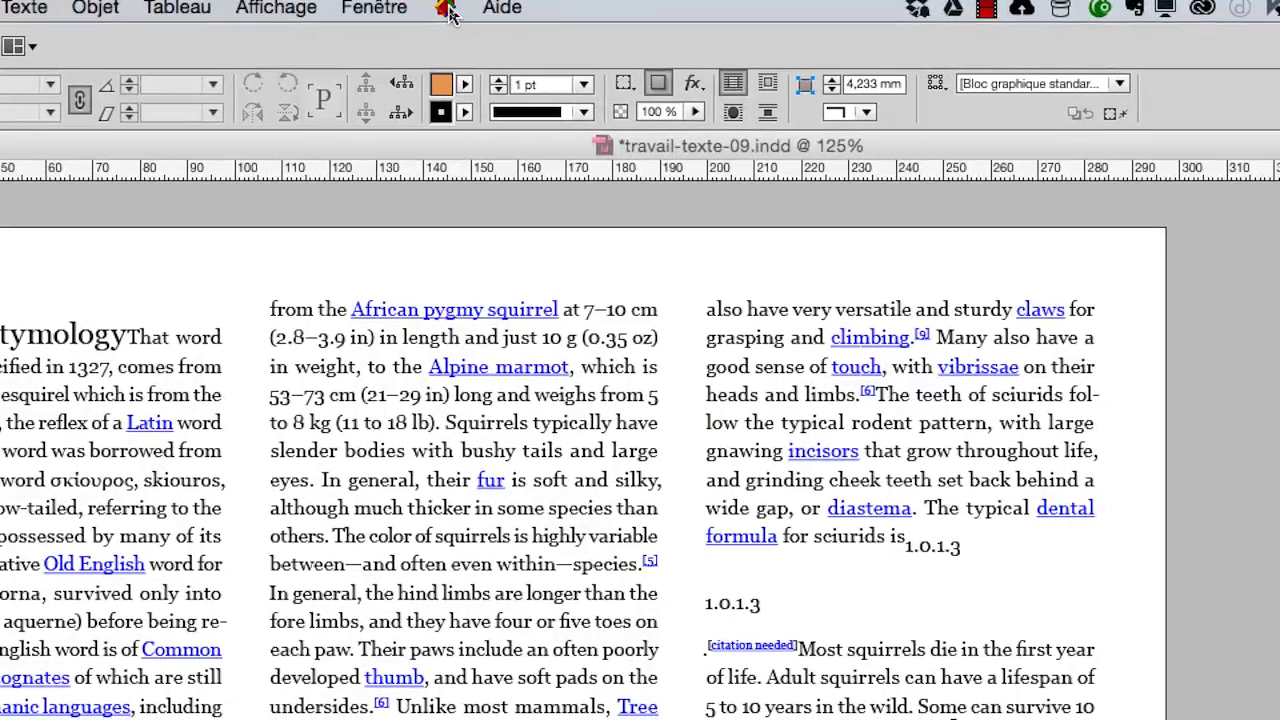
- Back in InDesign, display the full list of ProLexis commands for the travail-texte-09.indd document
{"action": "left_click", "coordinate": [449, 11]}
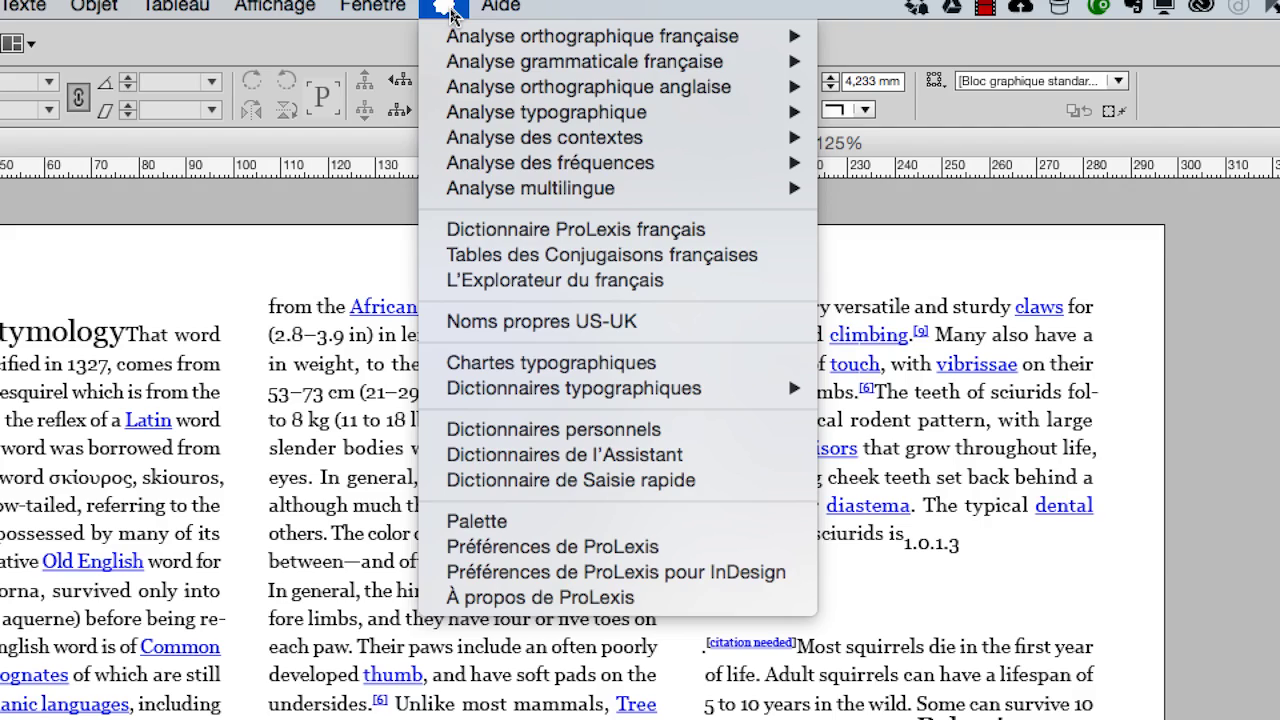
{"action": "left_click", "coordinate": [447, 12]}
{"action": "left_click", "coordinate": [447, 12]}
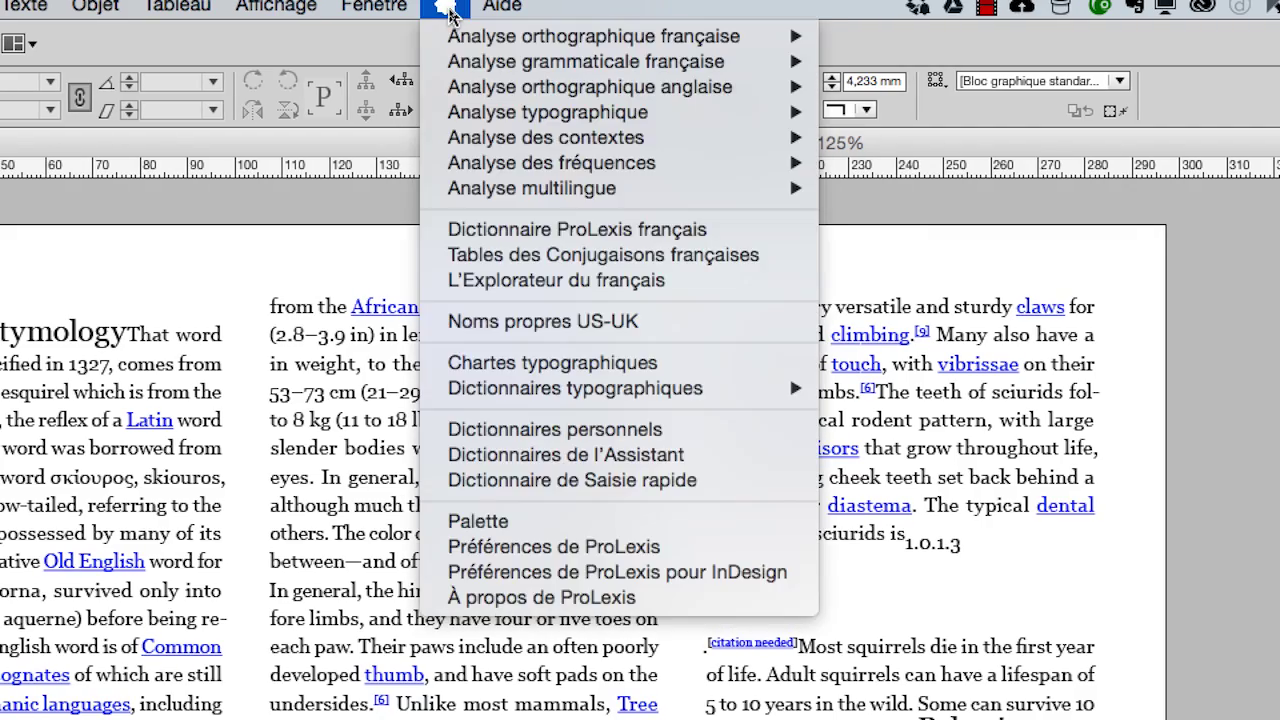
- Leave the ProLexis commands, switch to TextEdit and open the recent file "descriptions albums Parcours d'artistes -CONTINUER A PARTAGER .rtf"
{"action": "left_click", "coordinate": [447, 12]}
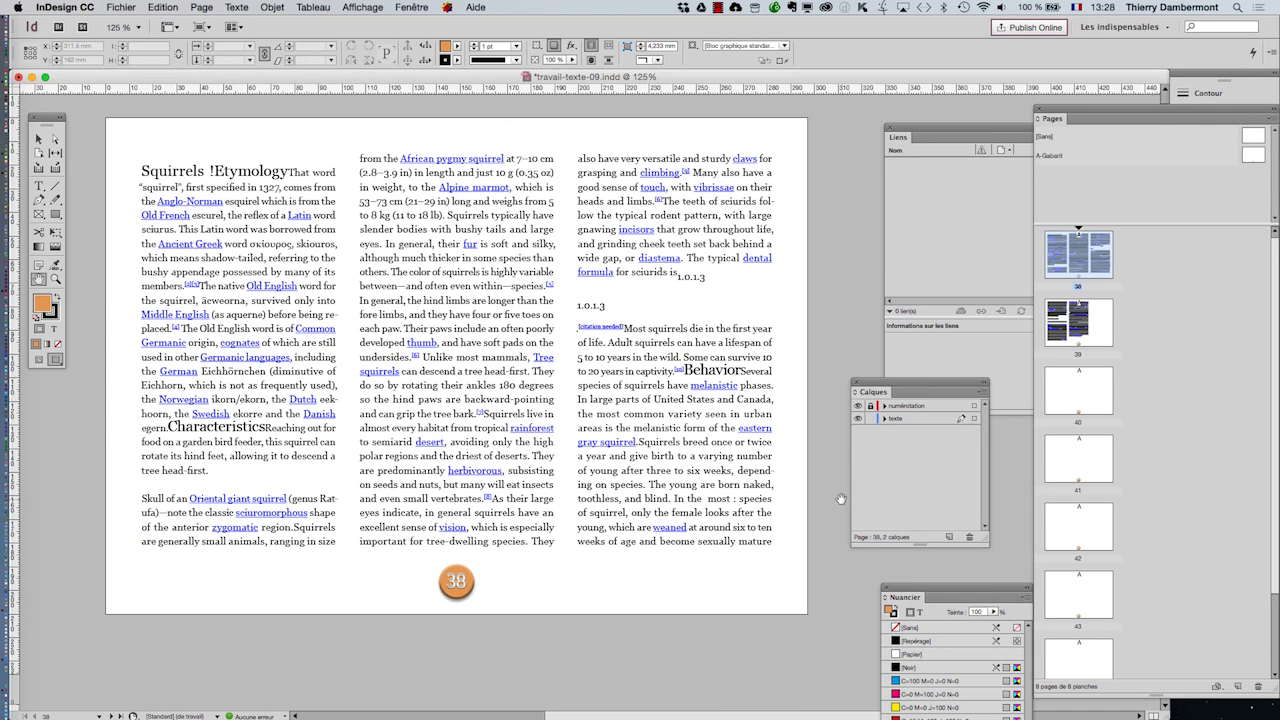
{"action": "key", "text": "super+Tab"}
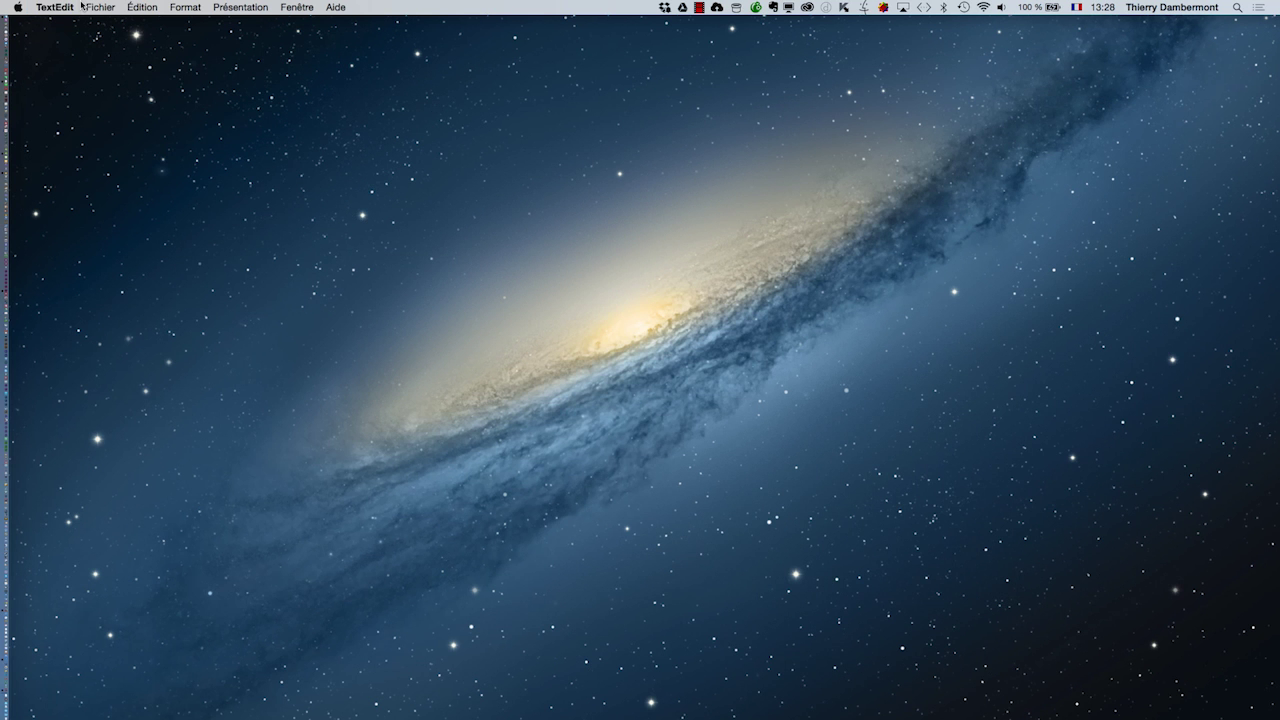
{"action": "left_click", "coordinate": [100, 7]}
{"action": "mouse_move", "coordinate": [140, 50]}
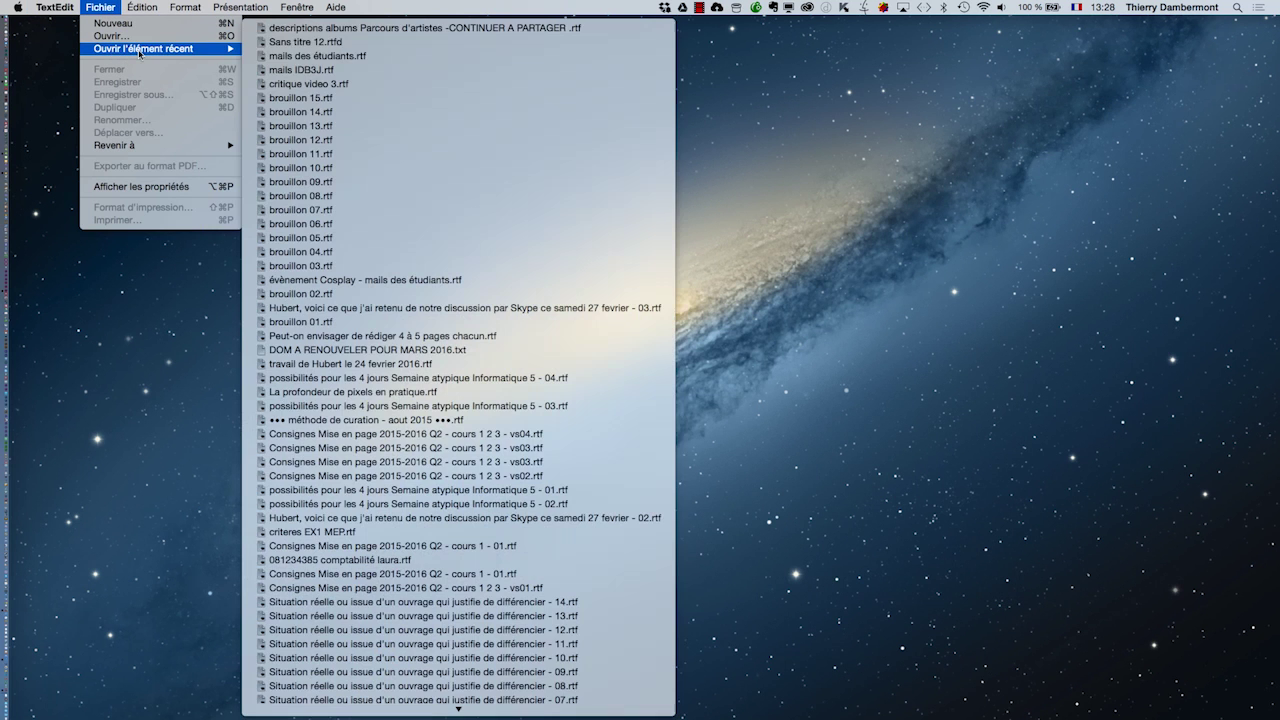
{"action": "left_click", "coordinate": [342, 37]}
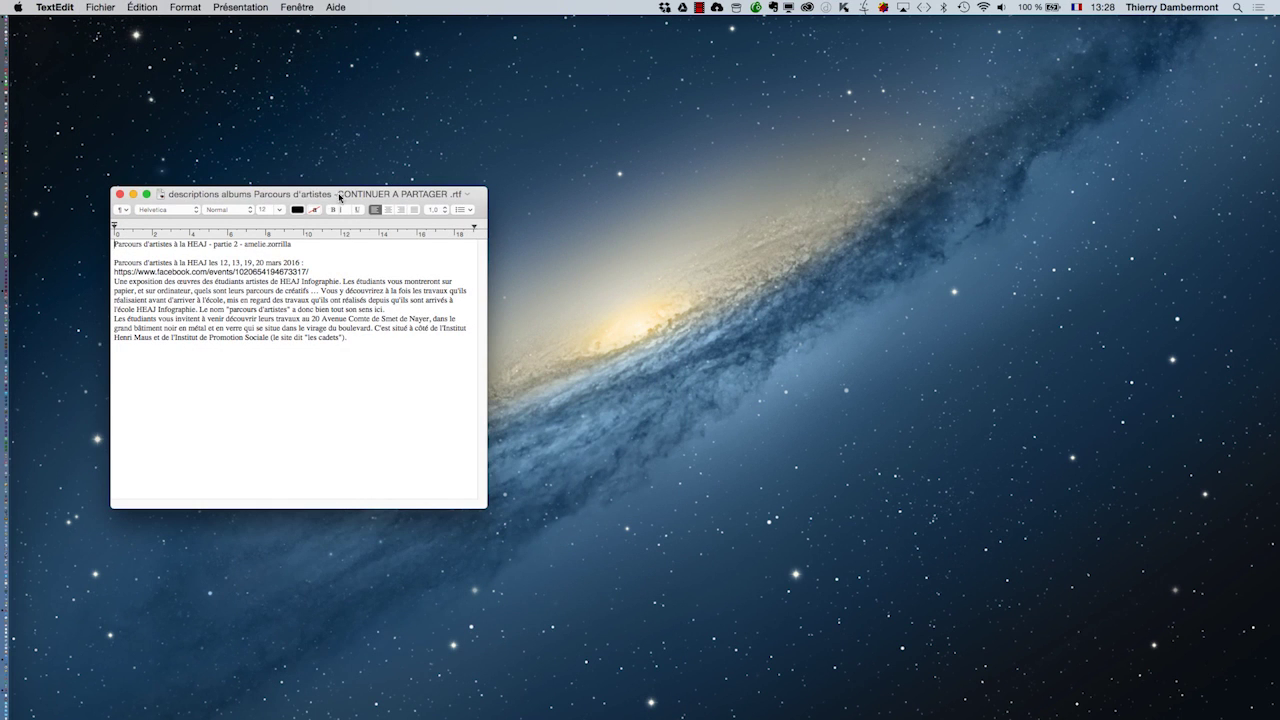
- Move and enlarge the document window, and increase the font size of all its text to 24
{"action": "left_click_drag", "start_coordinate": [339, 197], "coordinate": [331, 110]}
{"action": "left_click_drag", "start_coordinate": [484, 424], "coordinate": [1028, 603]}
{"action": "key", "text": "super+a"}
{"action": "key", "text": "super+plus"}
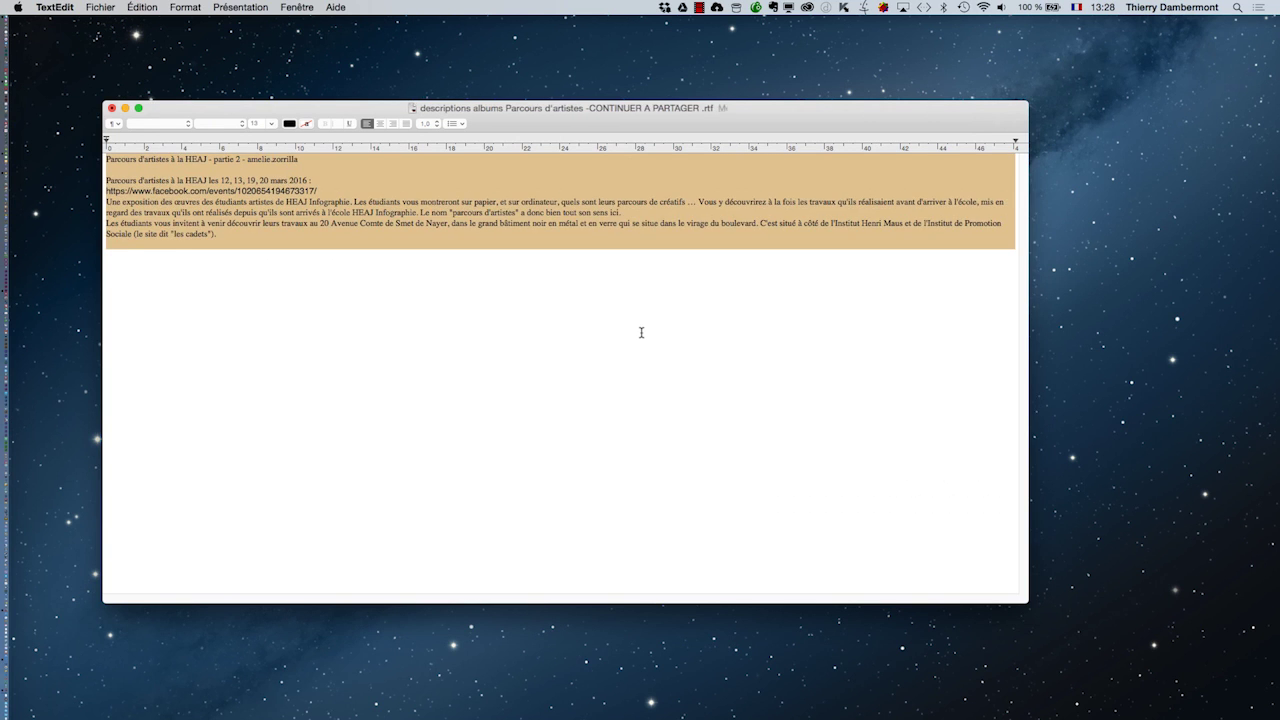
{"action": "key", "text": "super+plus"}
{"action": "key", "text": "super+plus"}
{"action": "key", "text": "super+plus"}
{"action": "key", "text": "super+plus"}
{"action": "key", "text": "super+plus"}
{"action": "key", "text": "super+plus"}
{"action": "key", "text": "super+plus"}
{"action": "key", "text": "super+plus"}
{"action": "key", "text": "super+plus"}
{"action": "key", "text": "super+plus"}
{"action": "key", "text": "super+plus"}
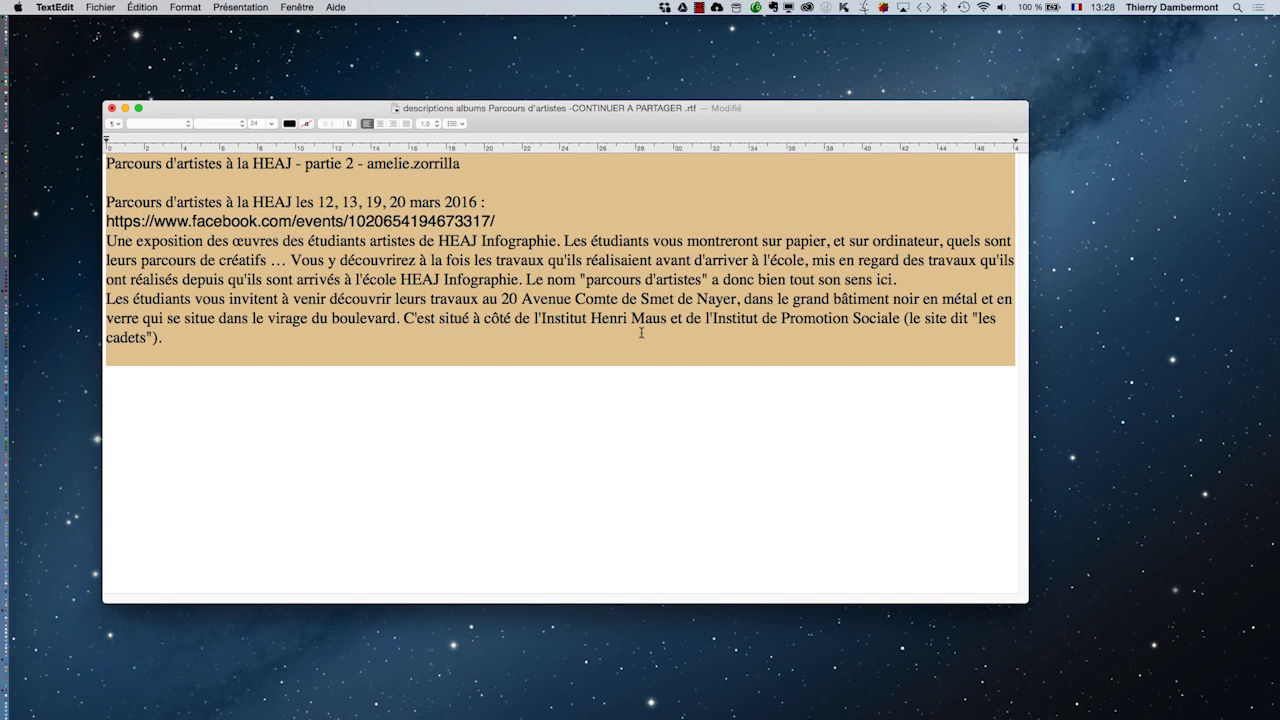
{"action": "left_click", "coordinate": [668, 338]}
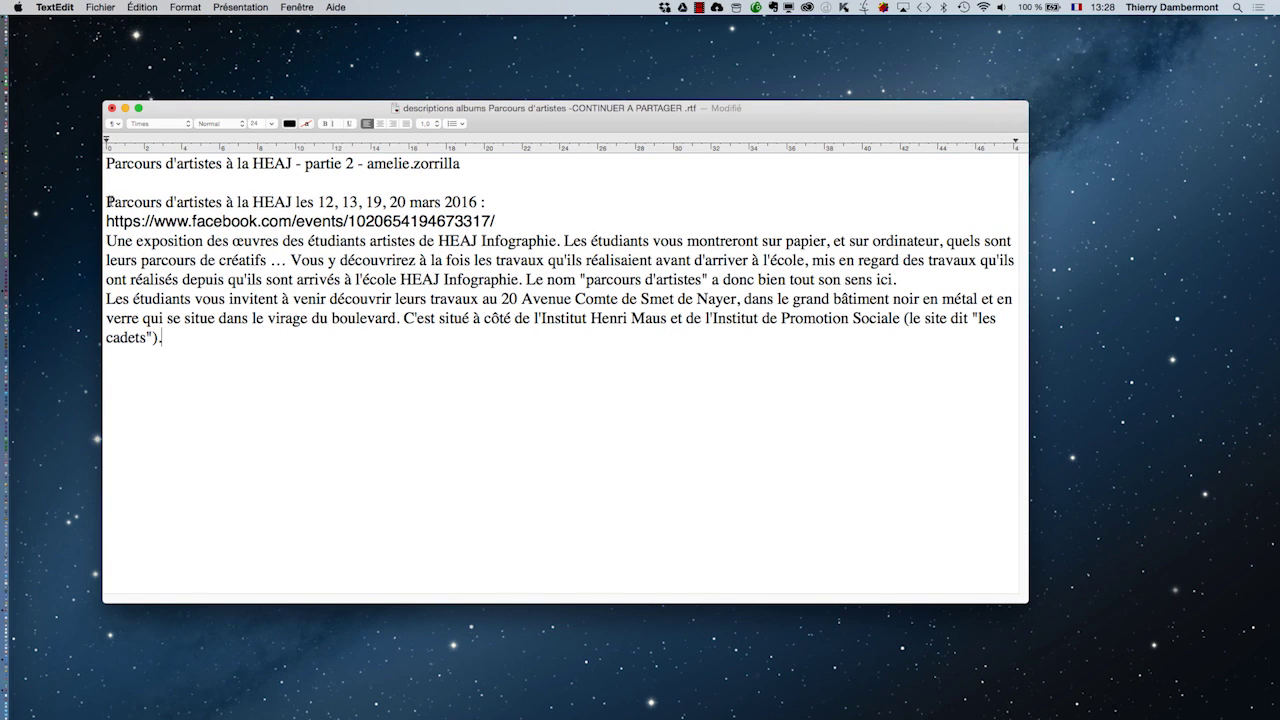
- Select everything from the "les 12, 13, 19, 20 mars 2016" line to the end, and run ProLexis French grammar analysis on the entire document
{"action": "left_click_drag", "start_coordinate": [108, 200], "coordinate": [232, 340]}
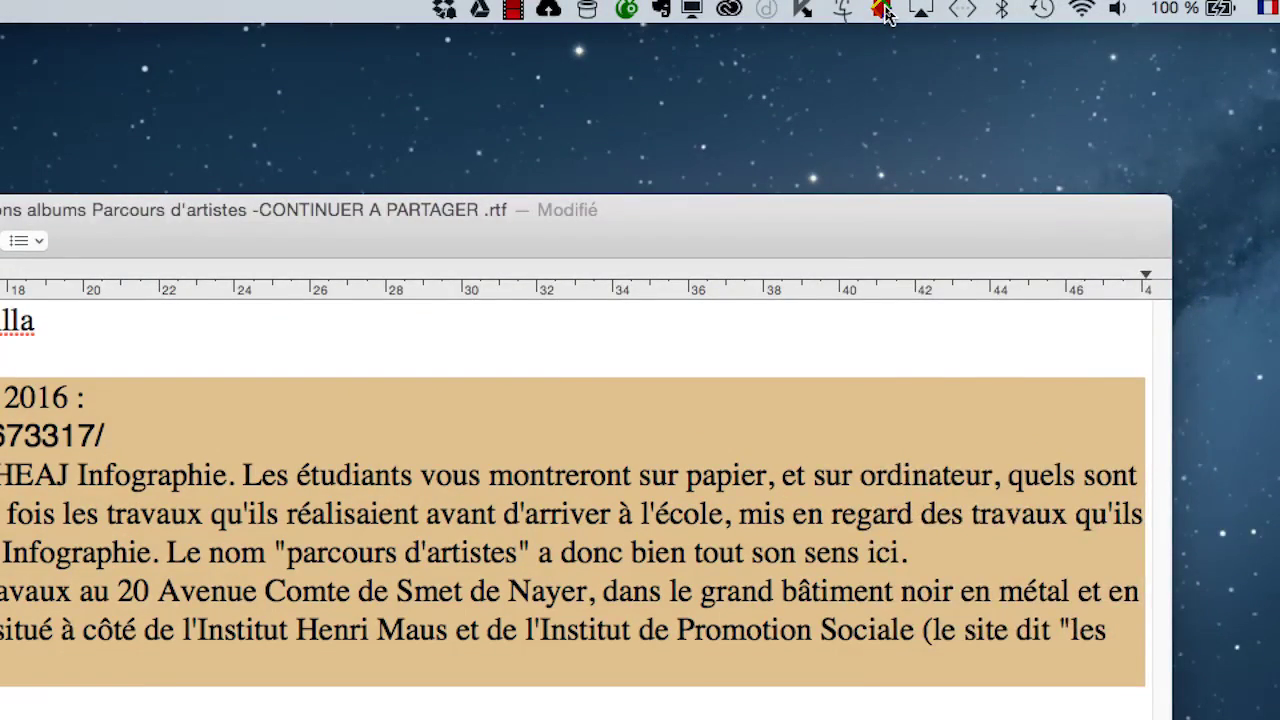
{"action": "left_click", "coordinate": [885, 12]}
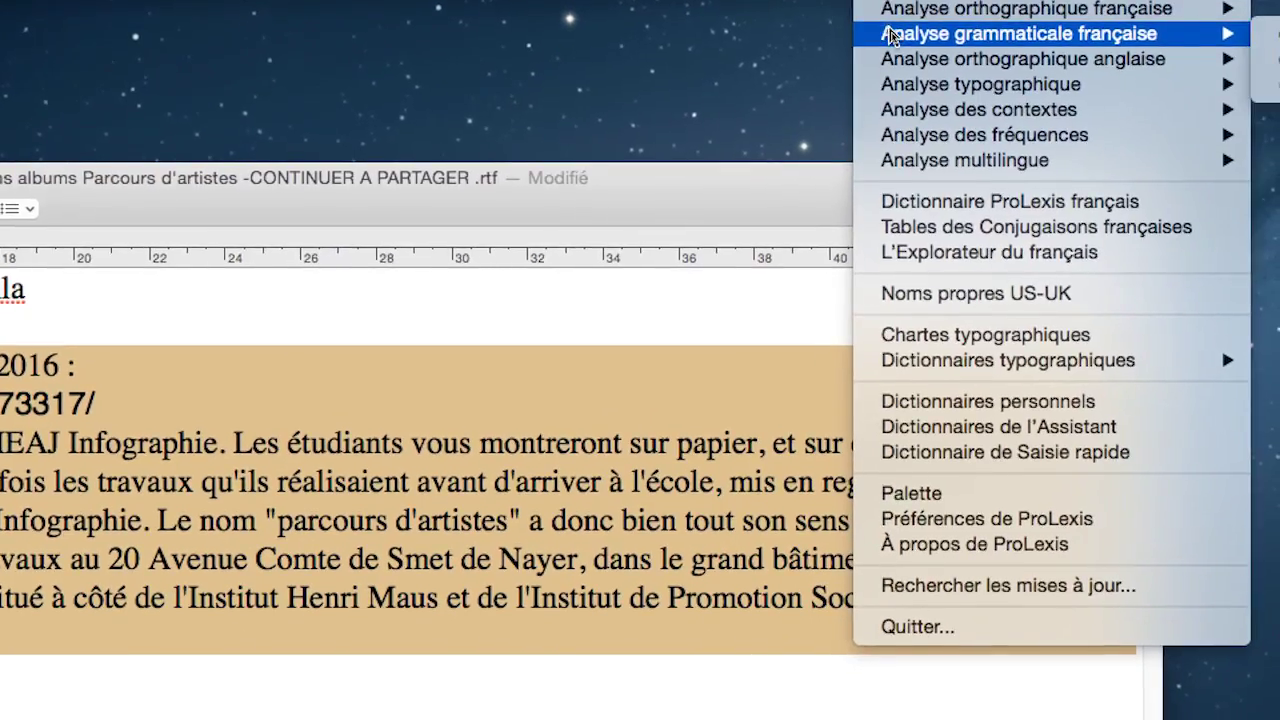
{"action": "mouse_move", "coordinate": [893, 43]}
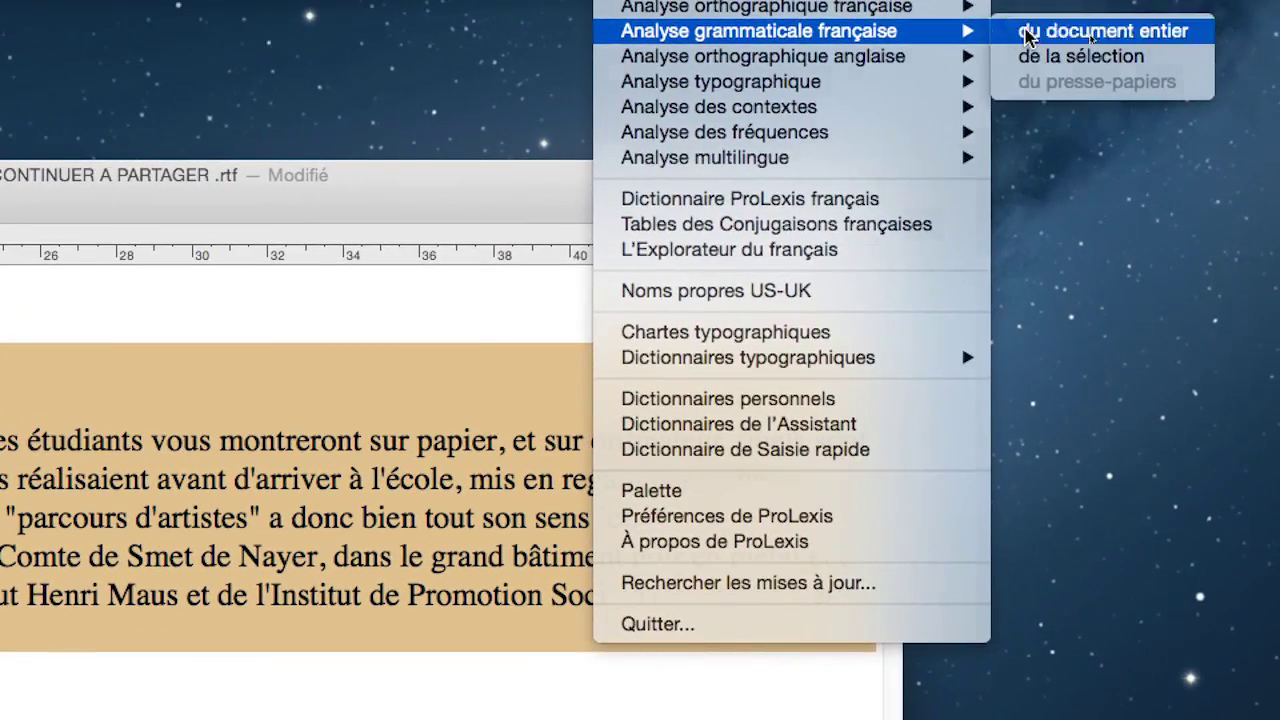
{"action": "left_click", "coordinate": [1027, 35]}
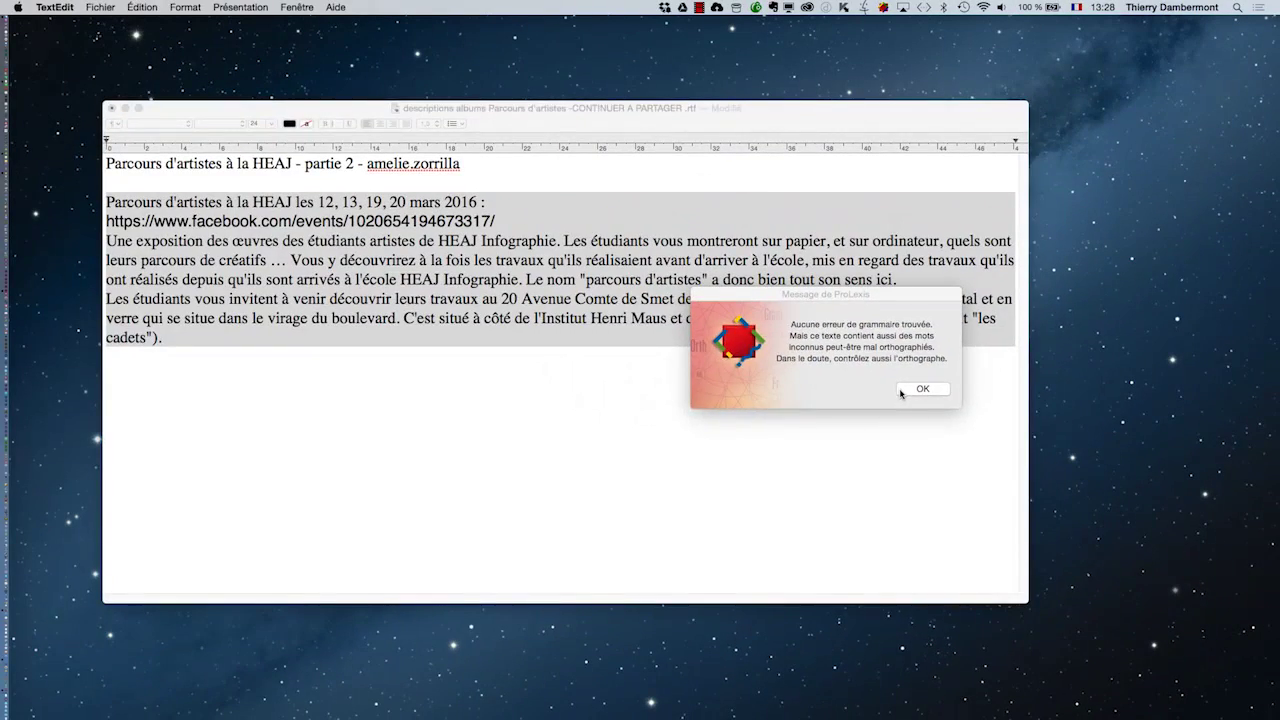
{"action": "left_click", "coordinate": [900, 391]}
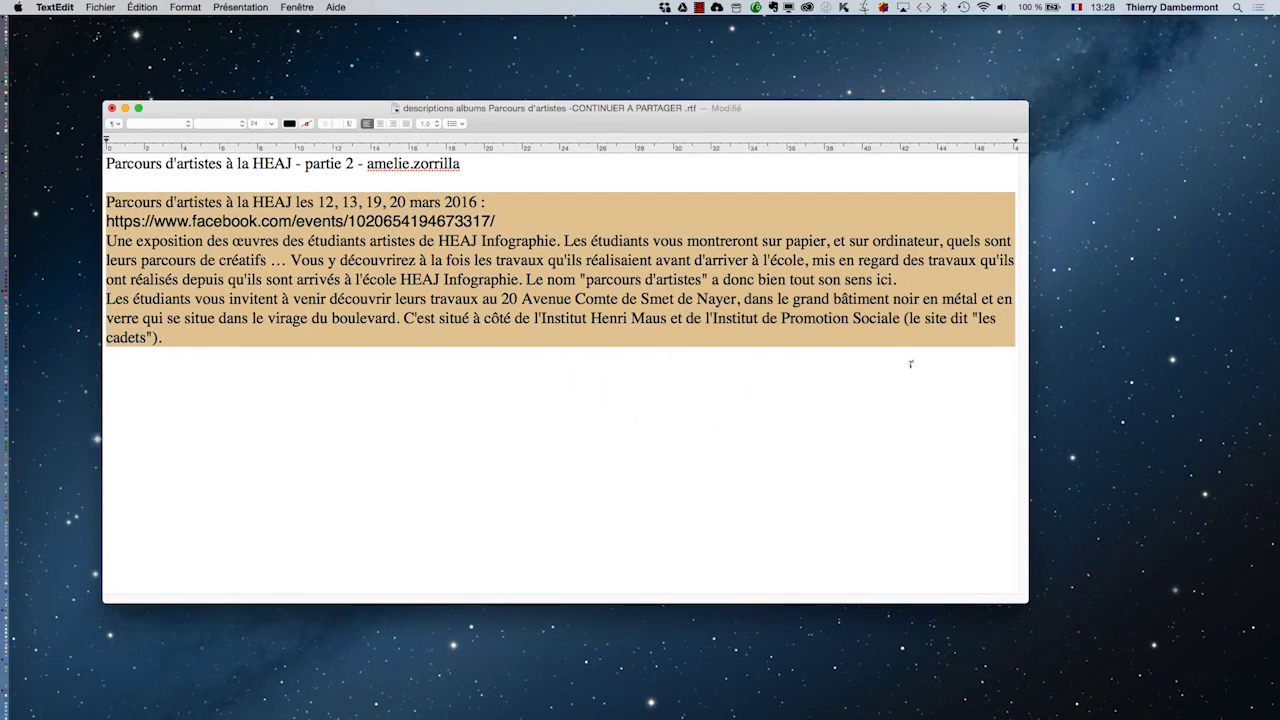
- Run the ProLexis French grammar analysis on the selected text only, and close the document
{"action": "left_click", "coordinate": [884, 8]}
{"action": "mouse_move", "coordinate": [893, 38]}
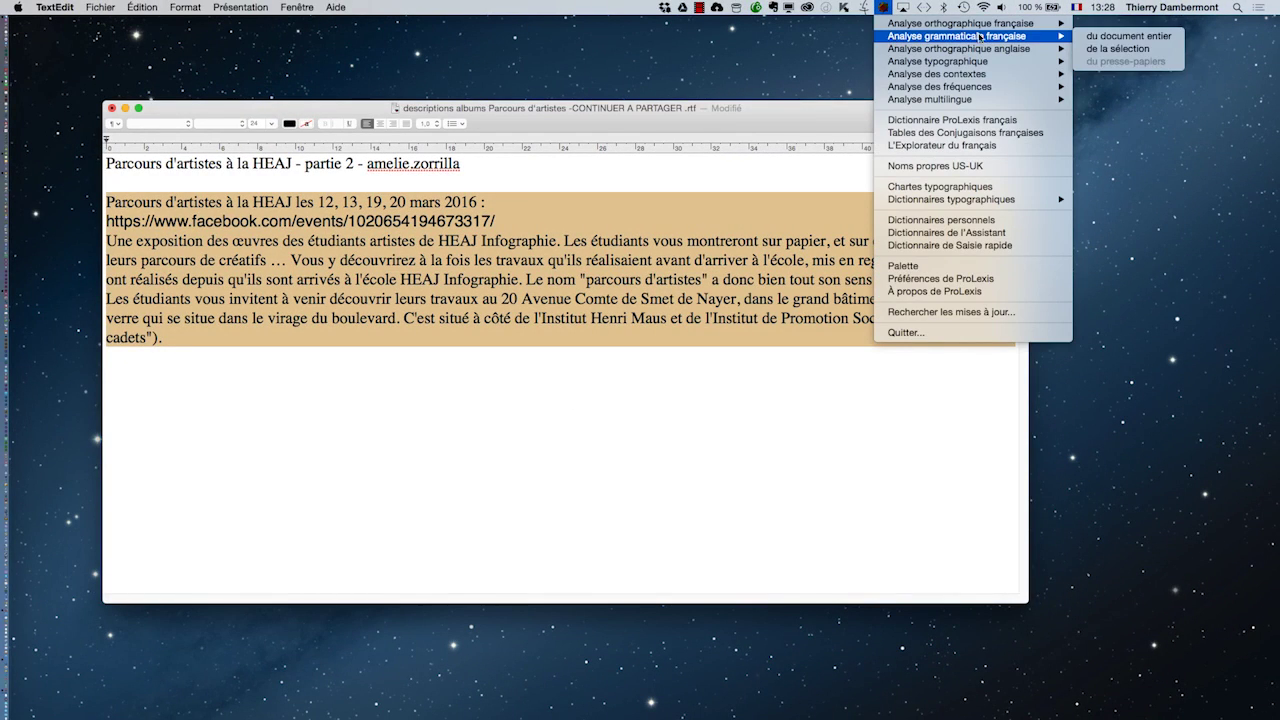
{"action": "left_click", "coordinate": [1117, 48]}
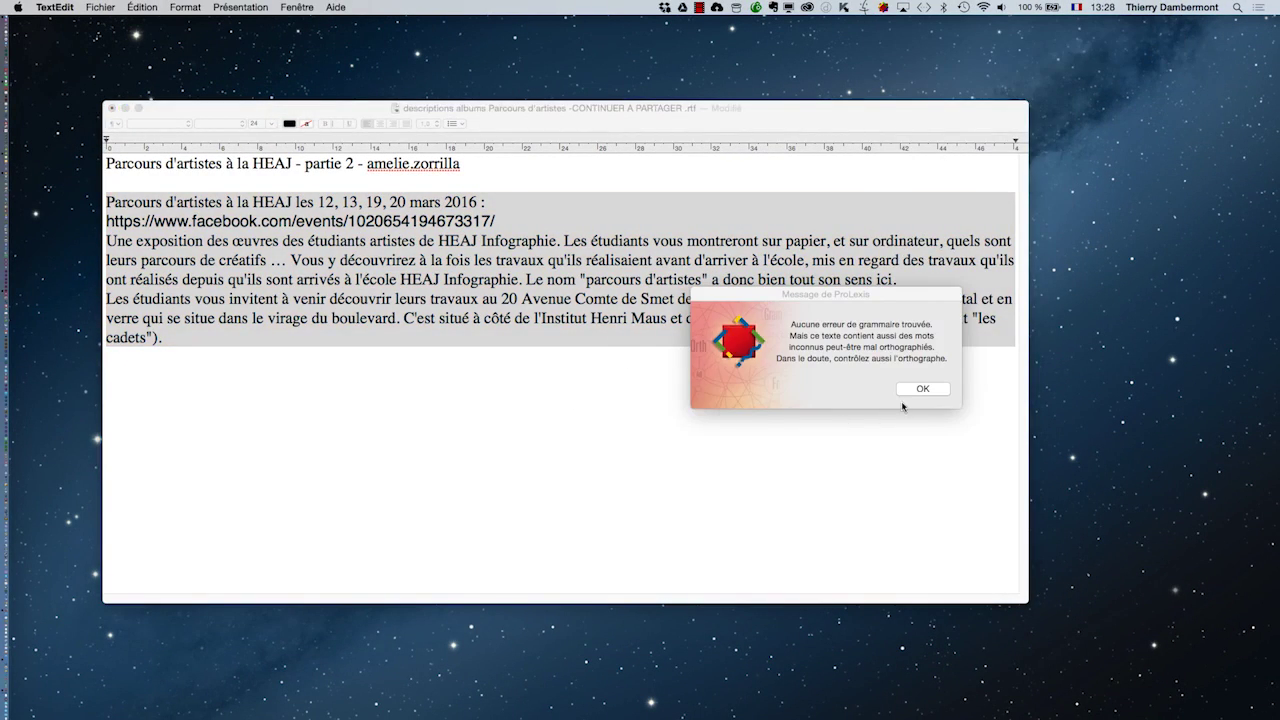
{"action": "left_click", "coordinate": [940, 388]}
{"action": "left_click", "coordinate": [112, 107]}
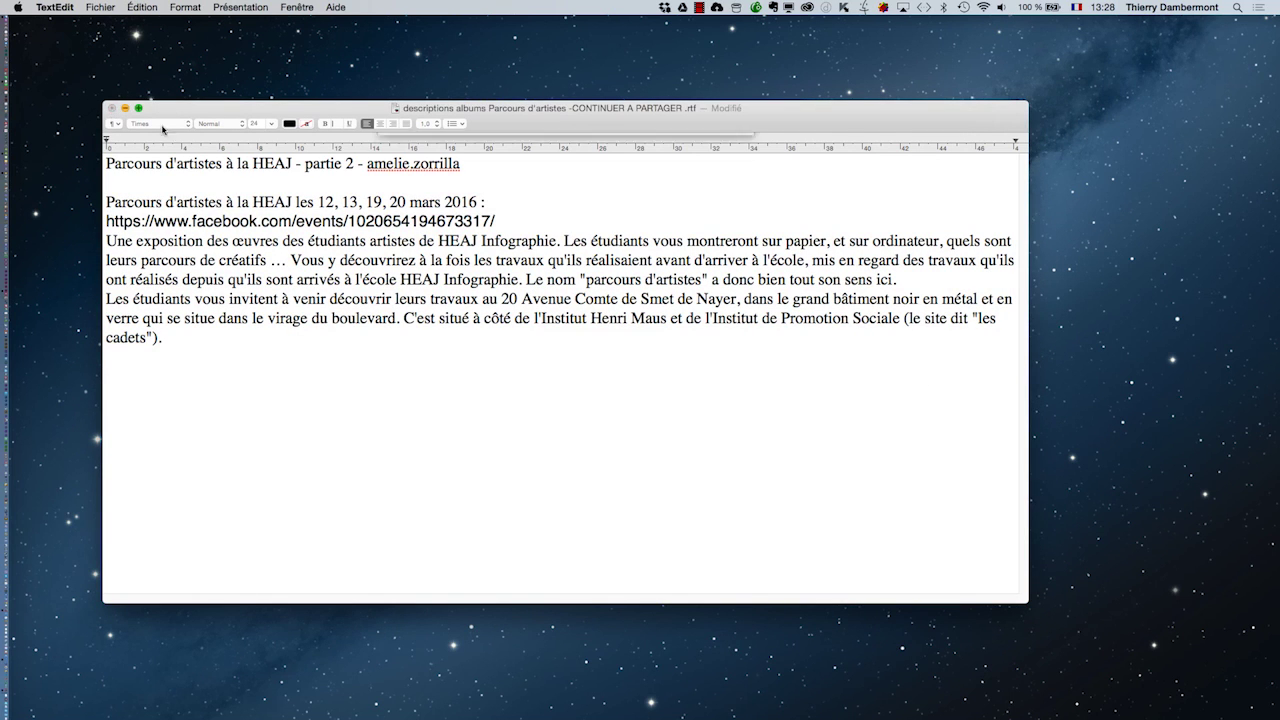
{"action": "left_click", "coordinate": [508, 214]}
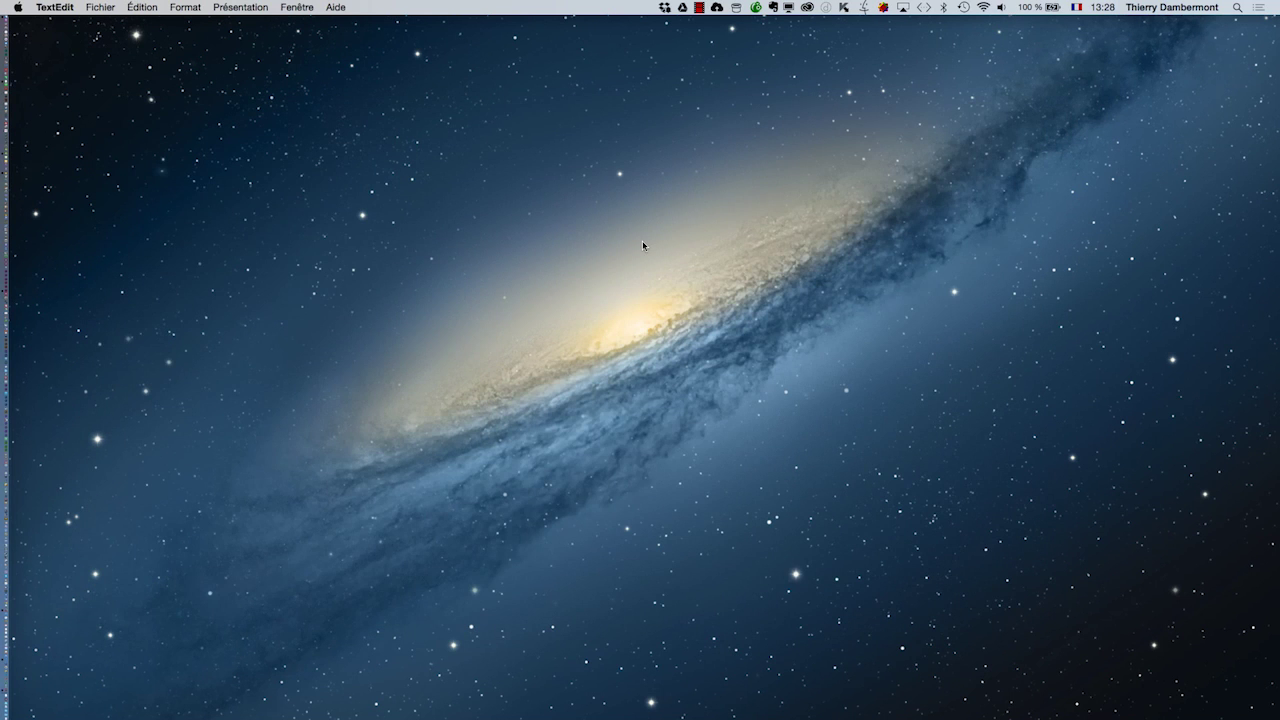